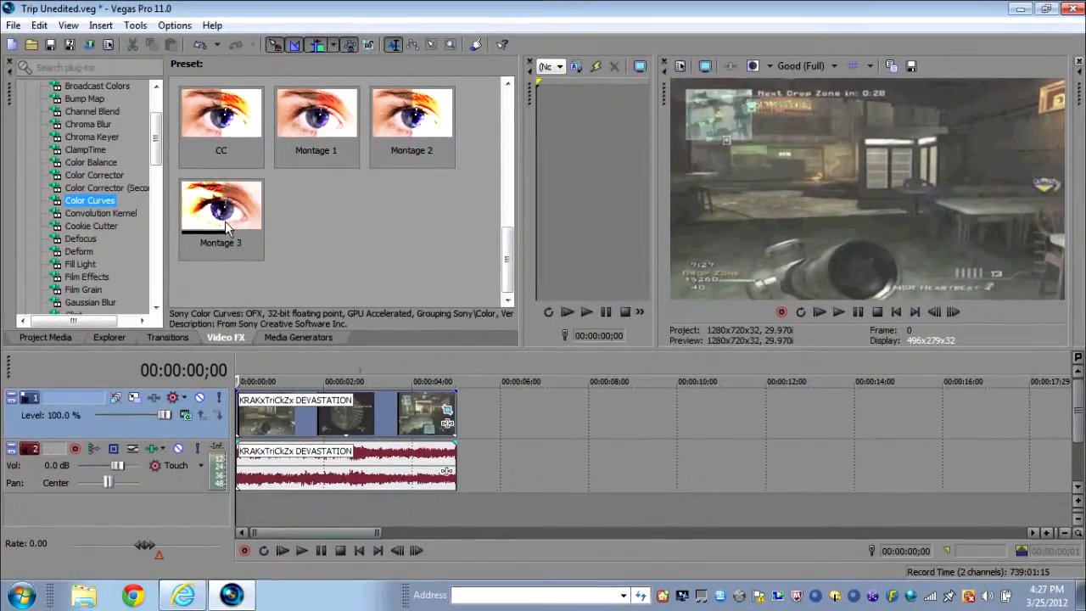
# - Apply the Color Curves preset Montage 3 to the video clip on the timeline
pyautogui.moveTo(235, 215); pyautogui.dragTo(328, 365)
pyautogui.moveTo(338, 413); pyautogui.dragTo(341, 414)
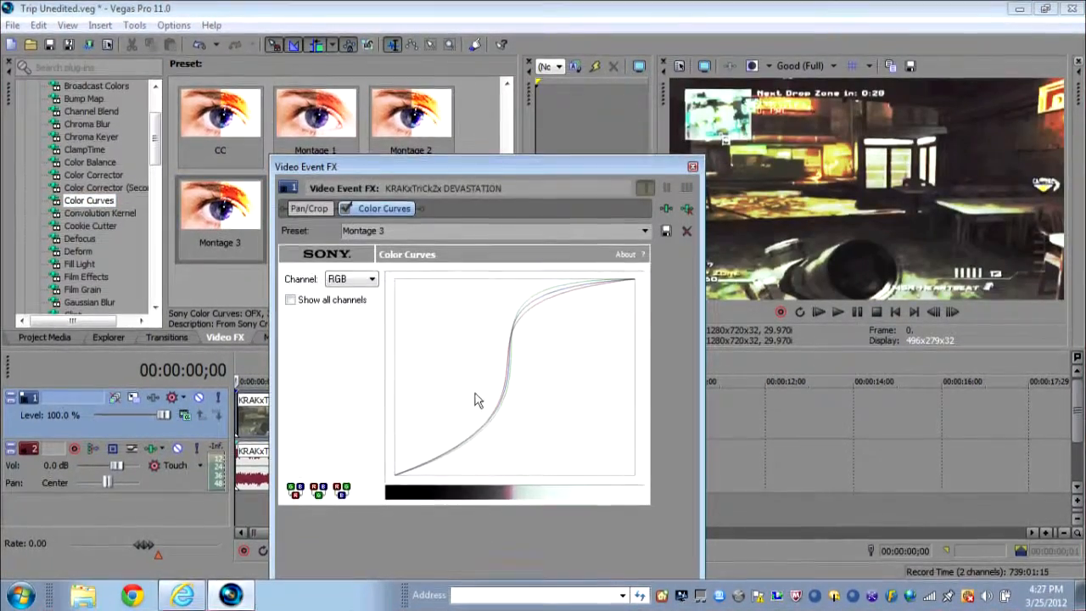
# - Switch the curve to the Red channel and reshape its curve by moving two control points
pyautogui.click(373, 279)
pyautogui.click(355, 288)
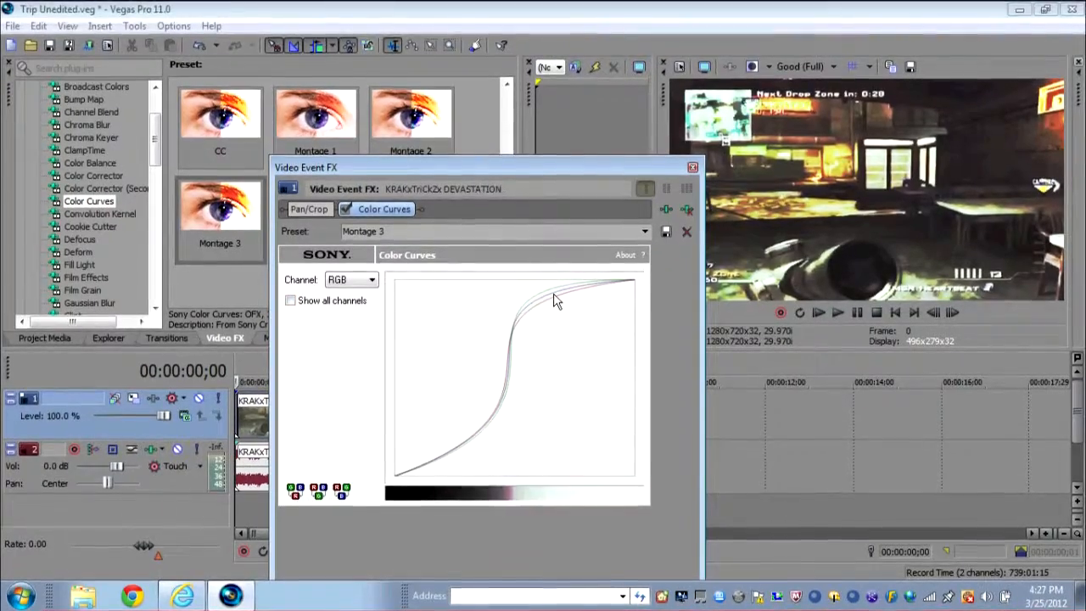
pyautogui.press('Down')
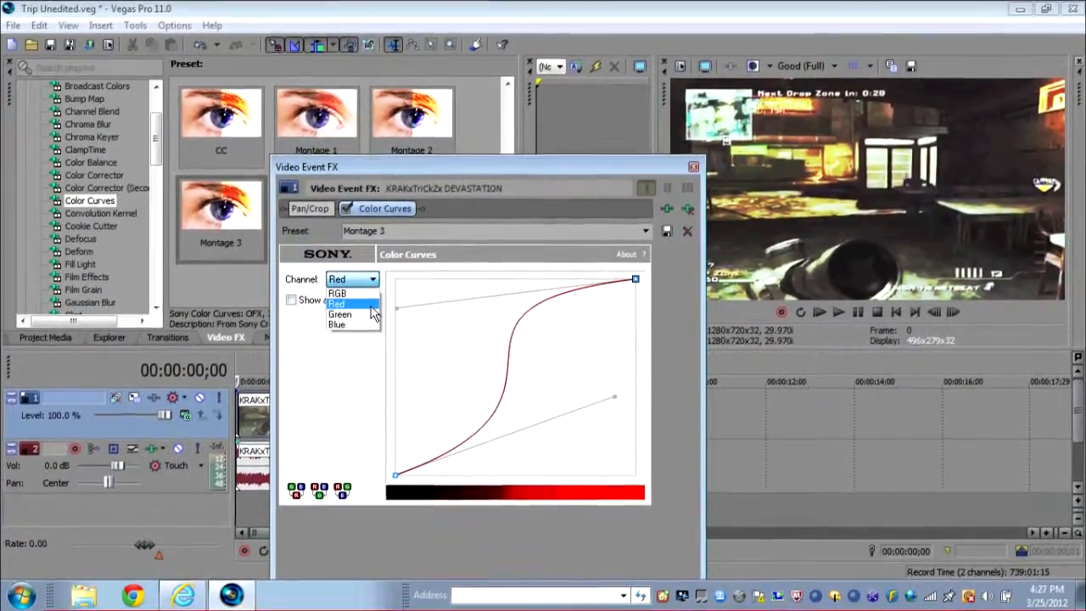
pyautogui.moveTo(396, 306); pyautogui.dragTo(483, 303)
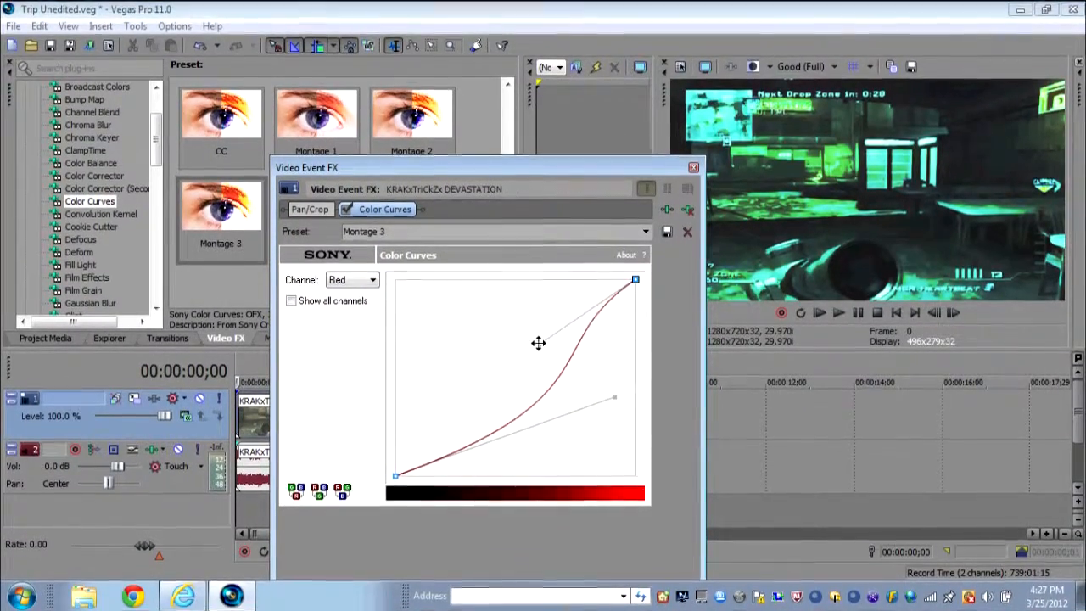
pyautogui.moveTo(614, 398); pyautogui.dragTo(518, 398)
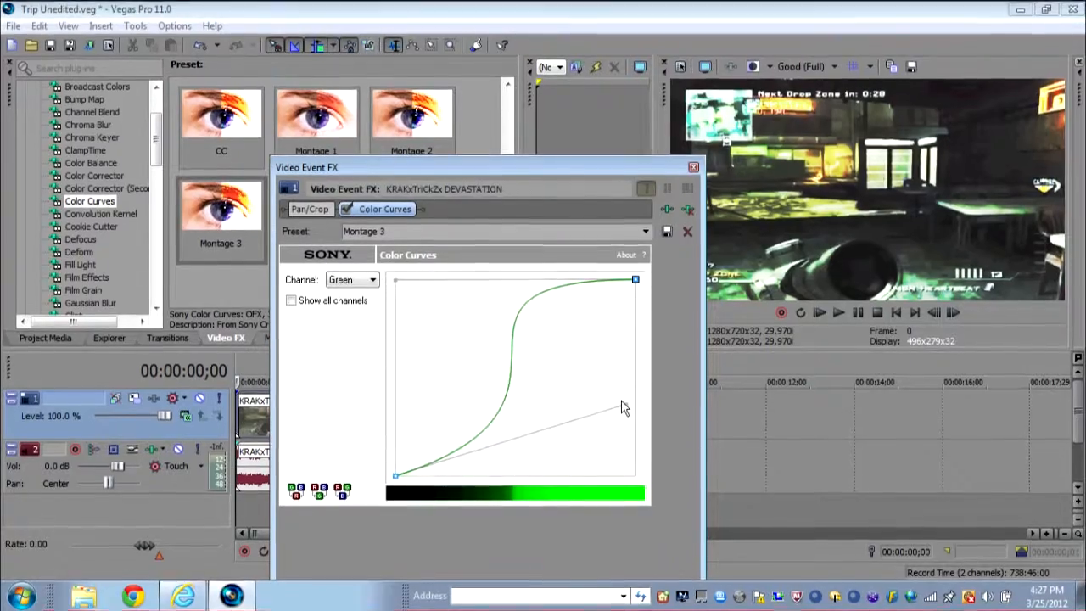
# - Inspect the Blue, Green, Red and RGB channel curves, then close the effects dialog
pyautogui.click(344, 305)
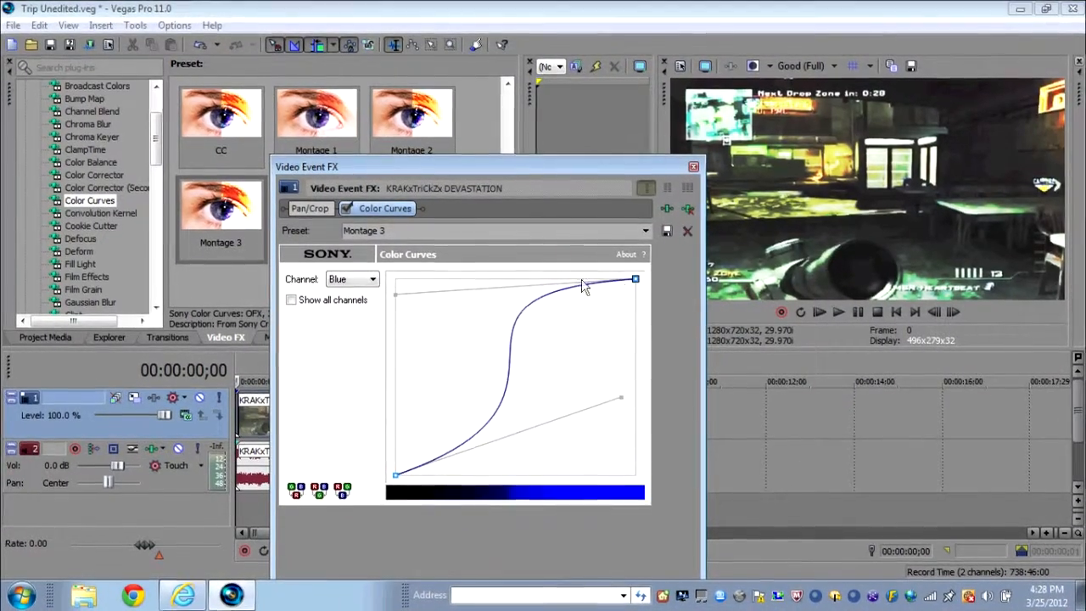
pyautogui.click(352, 279)
pyautogui.click(343, 298)
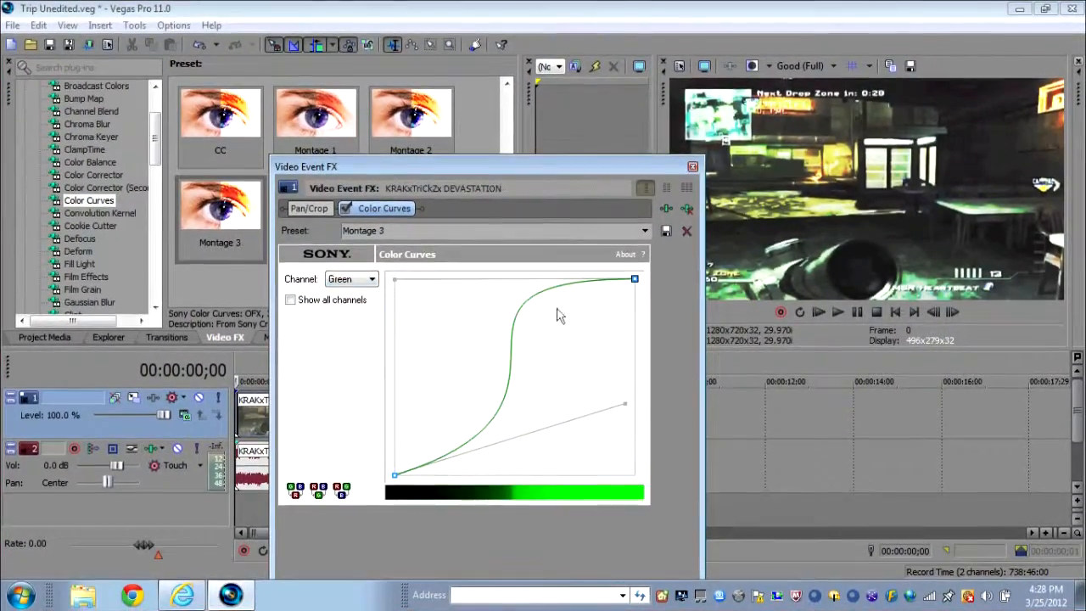
pyautogui.click(352, 279)
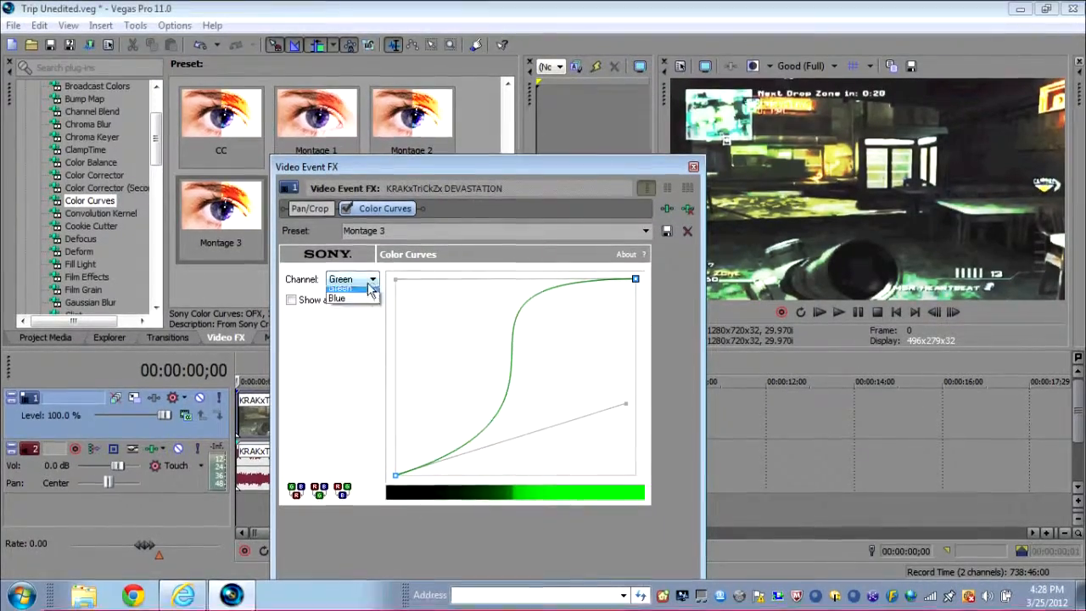
pyautogui.click(344, 289)
pyautogui.click(352, 279)
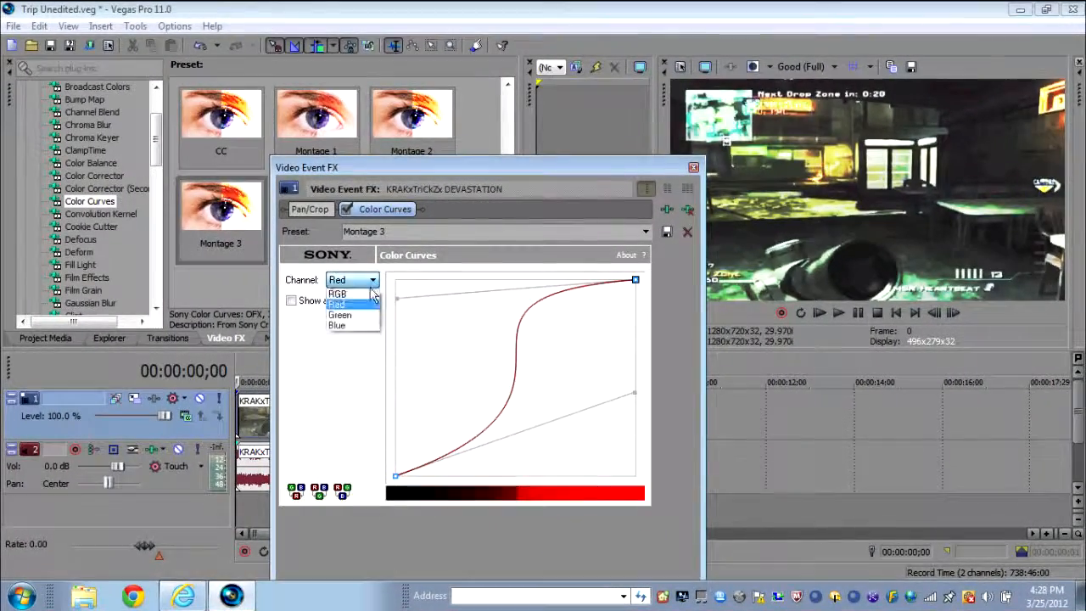
pyautogui.click(340, 289)
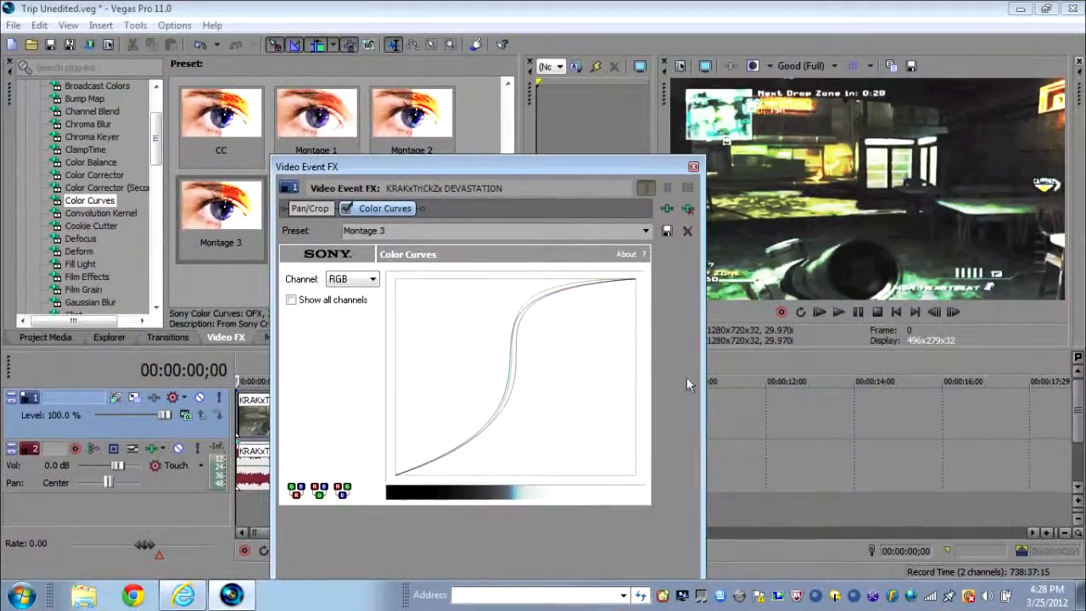
pyautogui.click(693, 166)
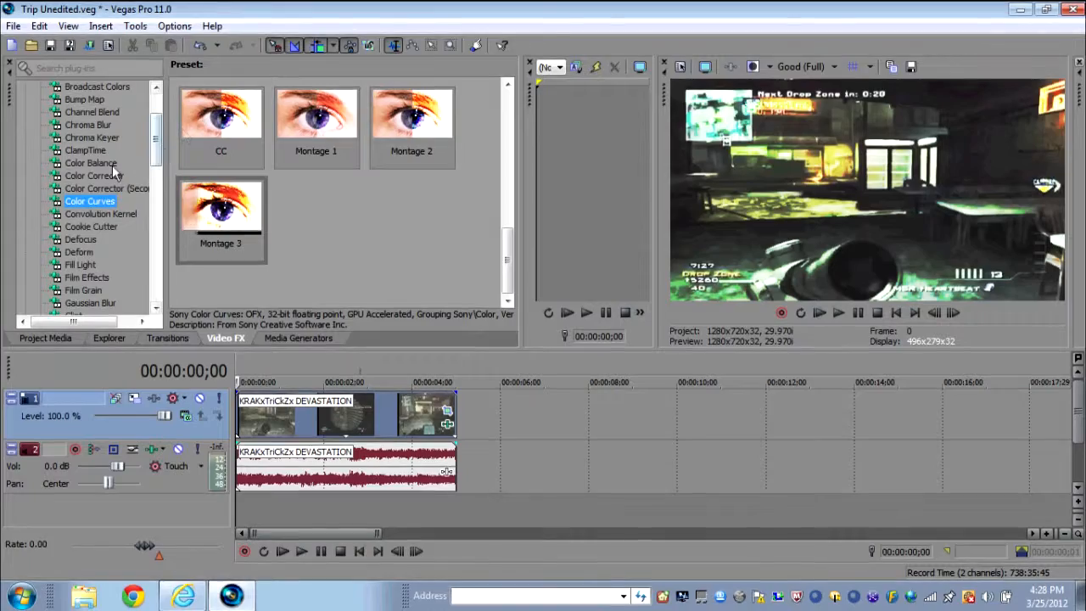
# - Apply the Brightness and Contrast preset Montage 2 to the video clip
pyautogui.click(111, 176)
pyautogui.scroll(-2, 495, 235)
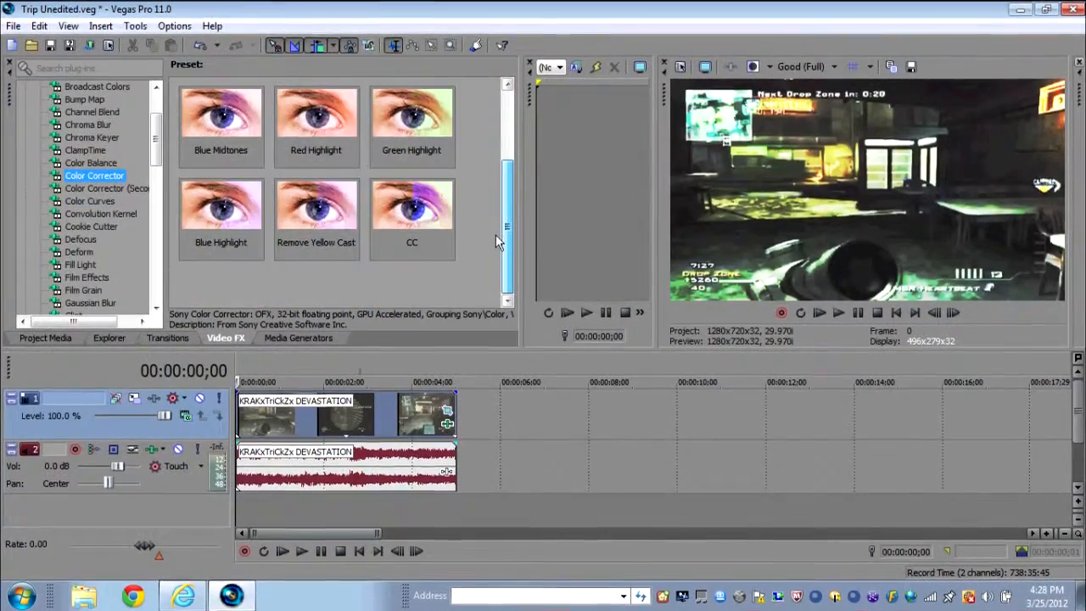
pyautogui.scroll(2, 496, 234)
pyautogui.scroll(-2, 155, 168)
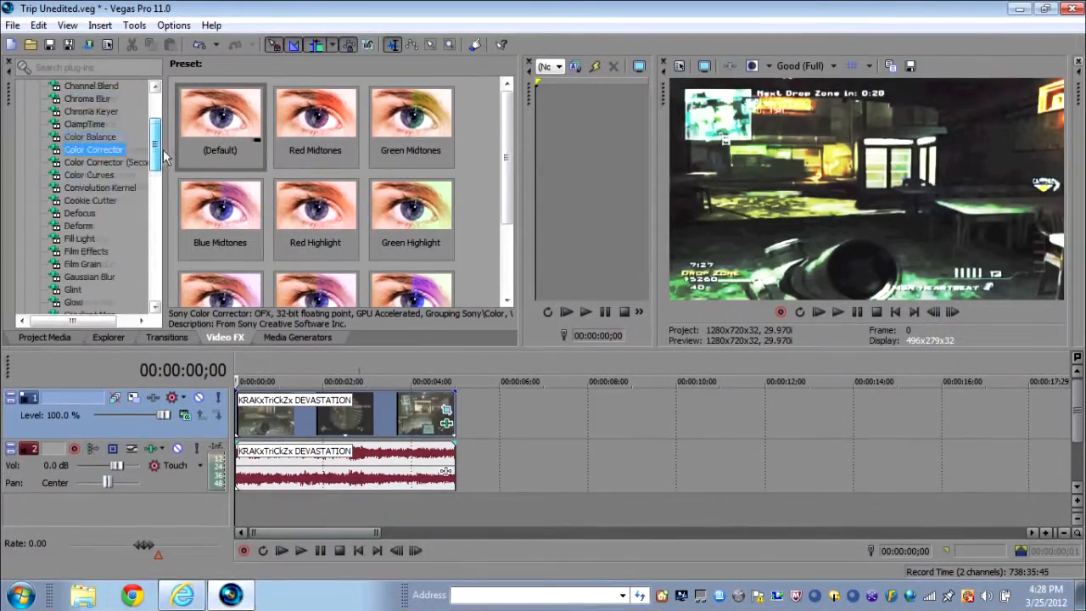
pyautogui.scroll(2, 169, 138)
pyautogui.click(137, 126)
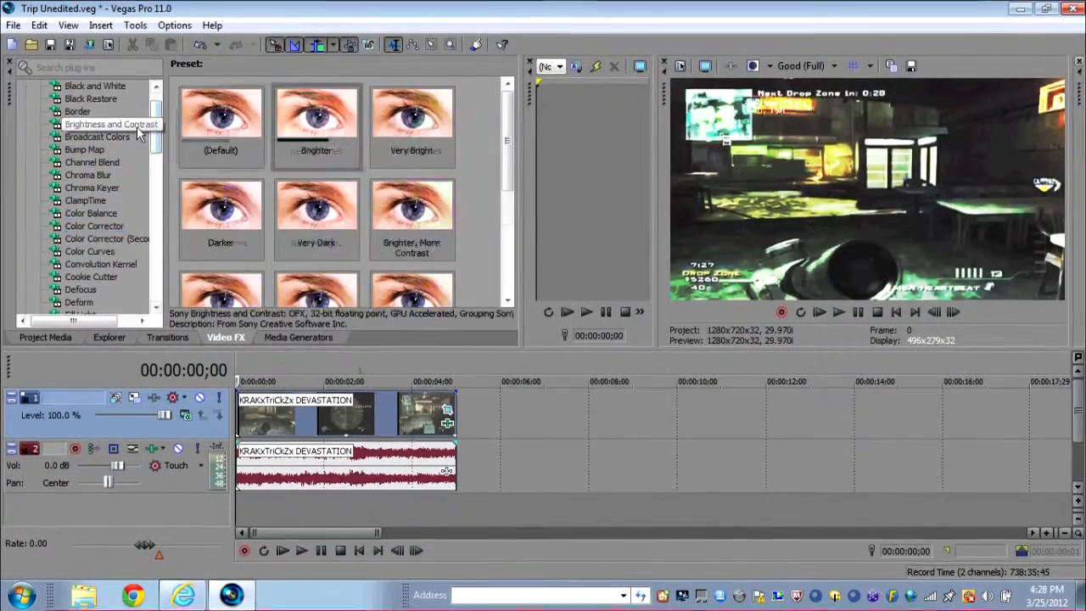
pyautogui.scroll(-2, 500, 183)
pyautogui.scroll(-2, 501, 182)
pyautogui.click(407, 221)
pyautogui.moveTo(405, 220); pyautogui.dragTo(340, 409)
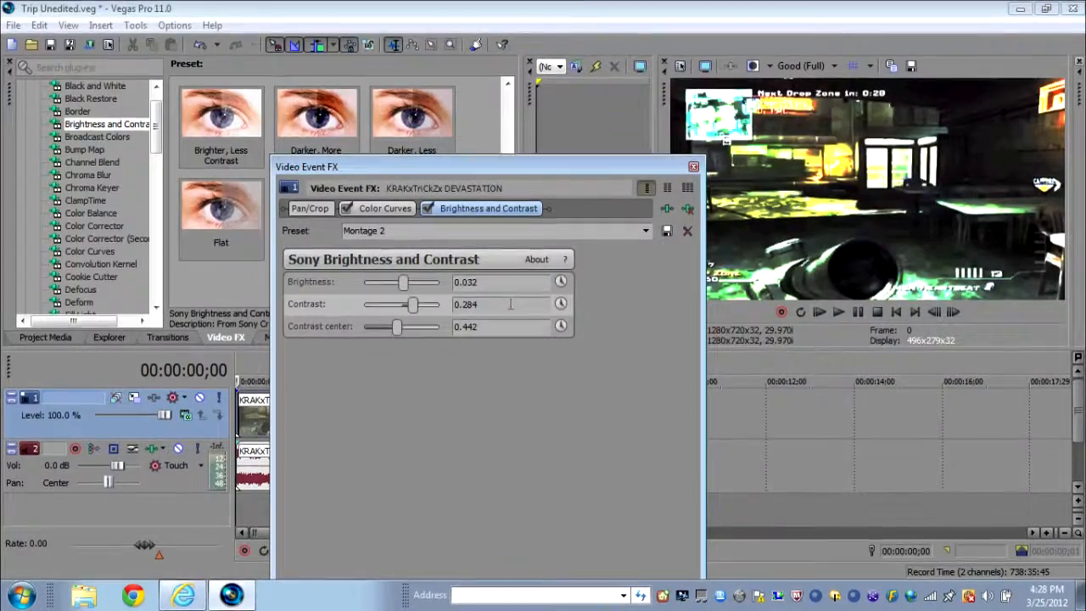
# - Adjust brightness, contrast and contrast center to about 0.053, 0.453 and 0.558
pyautogui.click(502, 307)
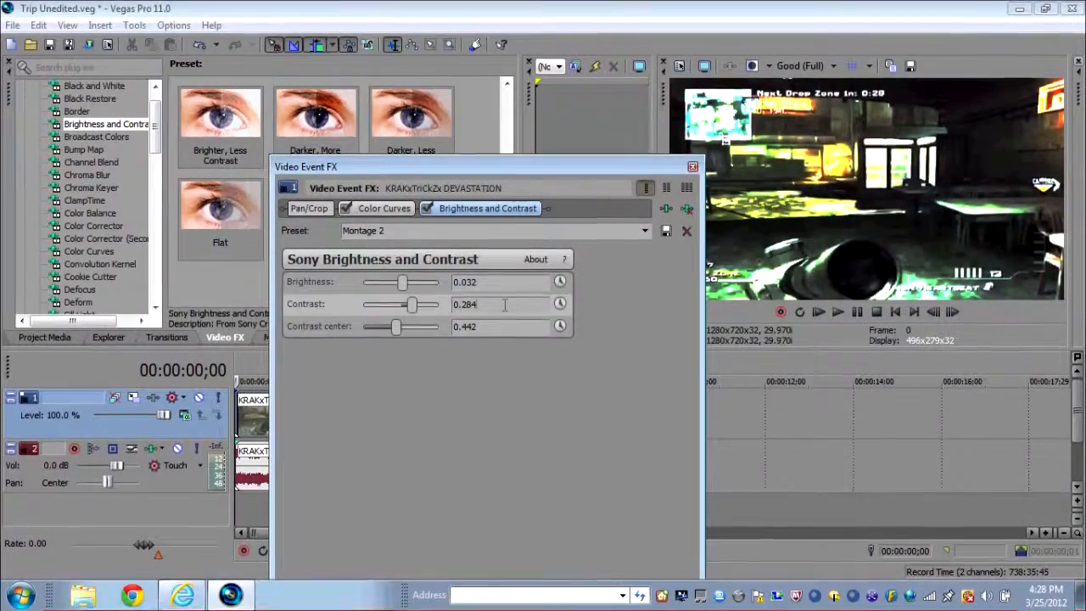
pyautogui.click(511, 329)
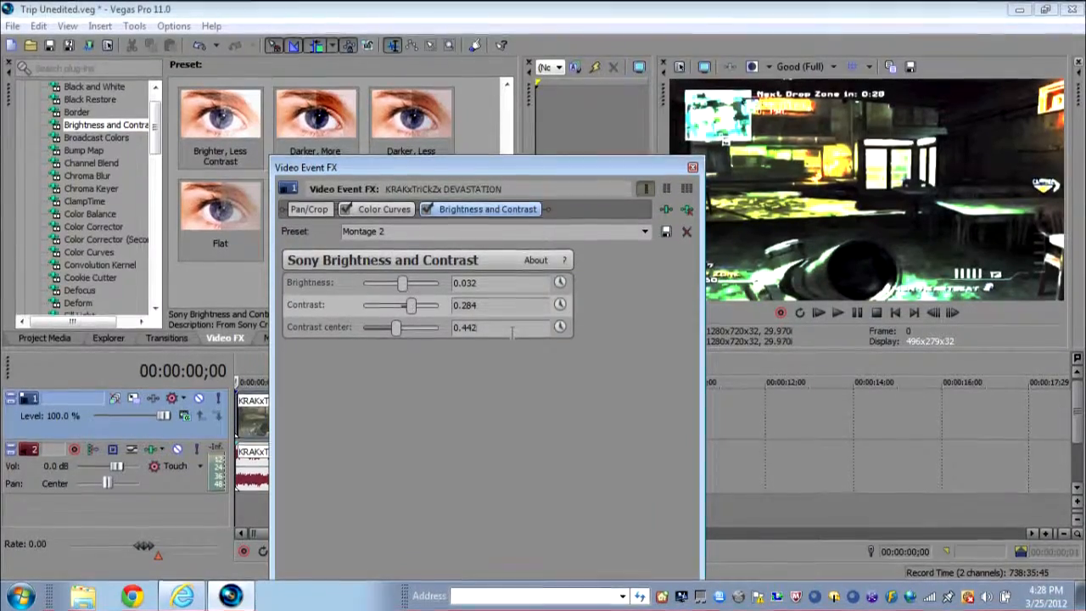
pyautogui.moveTo(413, 305); pyautogui.dragTo(484, 306)
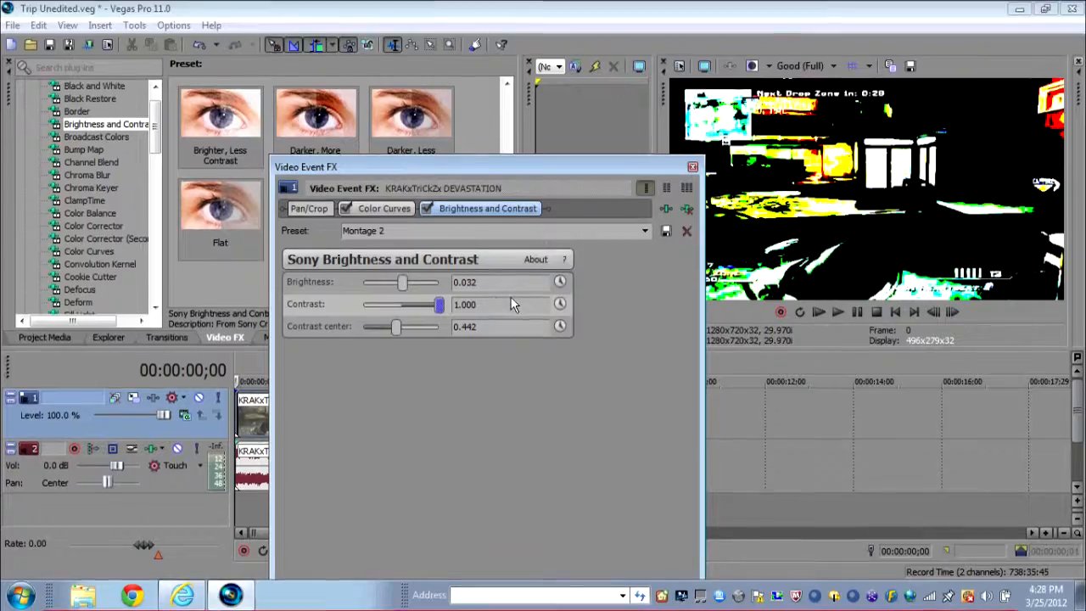
pyautogui.moveTo(397, 327); pyautogui.dragTo(499, 336)
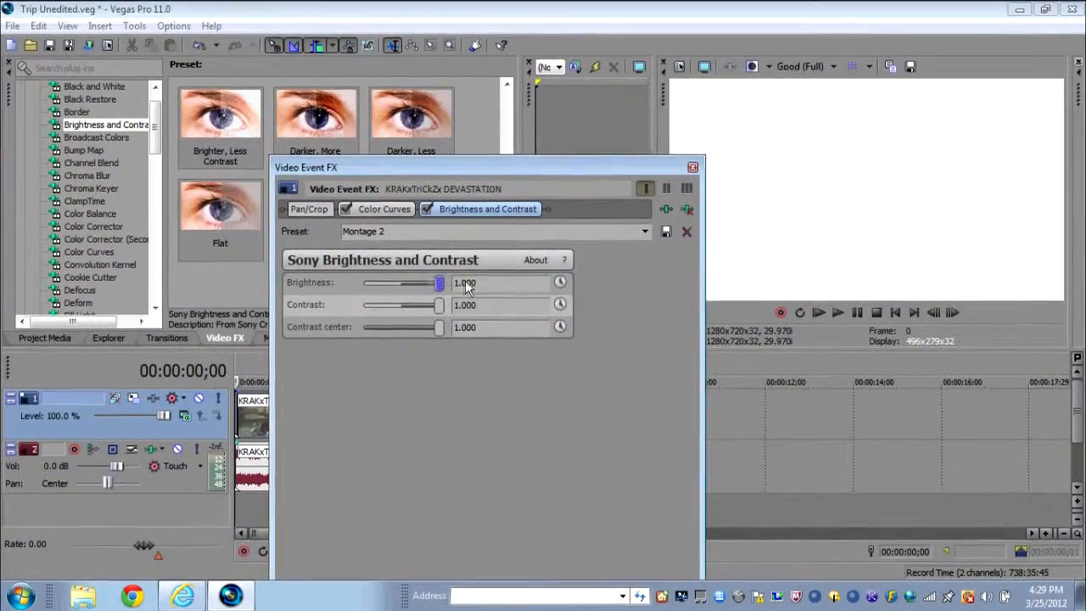
pyautogui.moveTo(420, 287); pyautogui.dragTo(404, 328)
pyautogui.moveTo(402, 283); pyautogui.dragTo(405, 290)
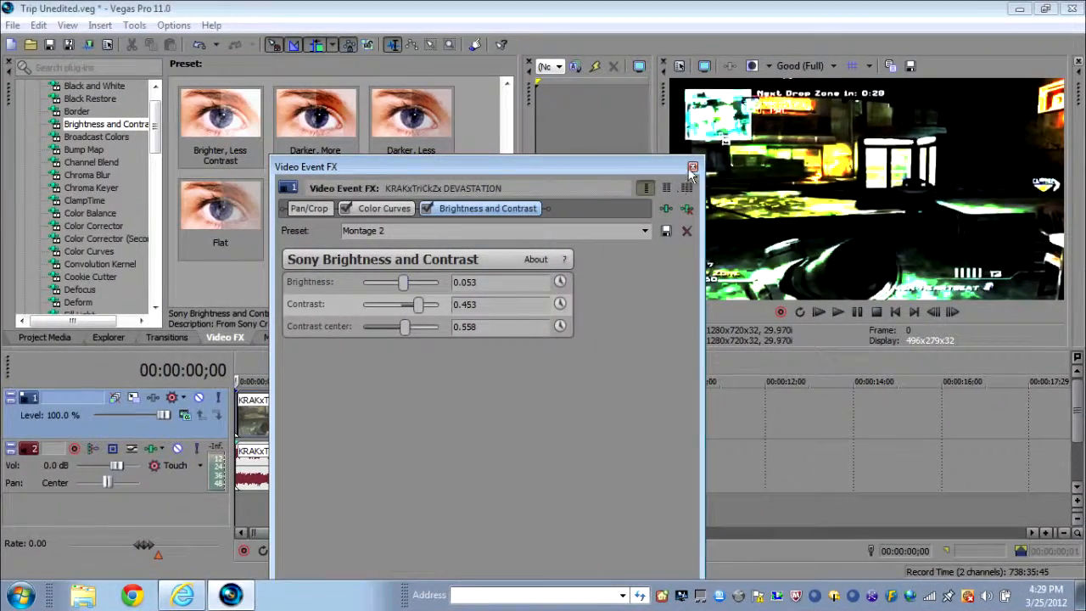
# - Set the brightness to 0.032 and close the effects dialog
pyautogui.click(501, 284)
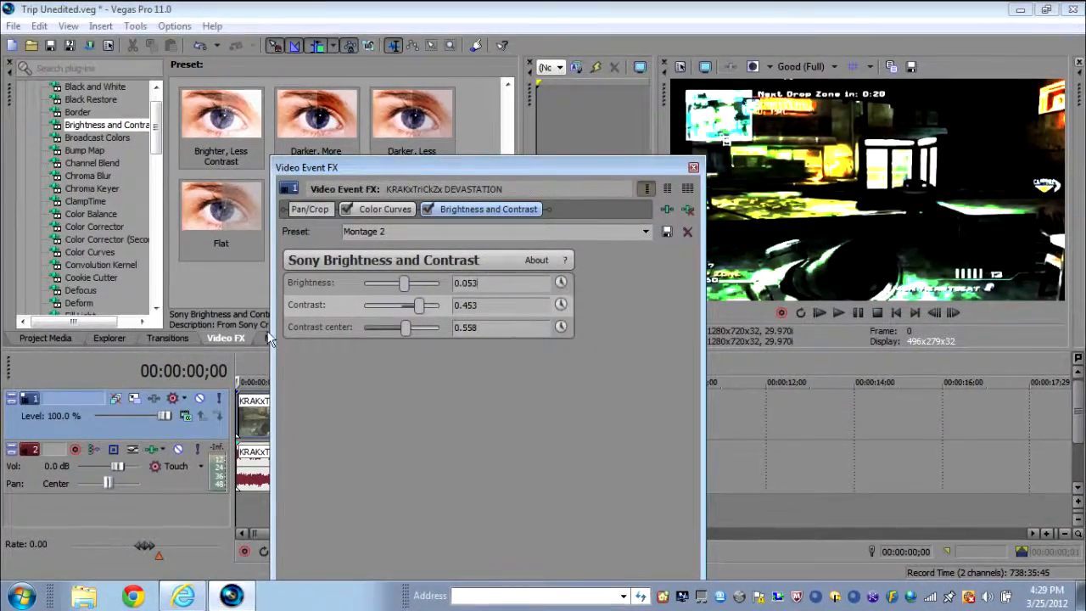
pyautogui.press('BackSpace')
pyautogui.press('BackSpace')
pyautogui.write('32')
pyautogui.press('Return')
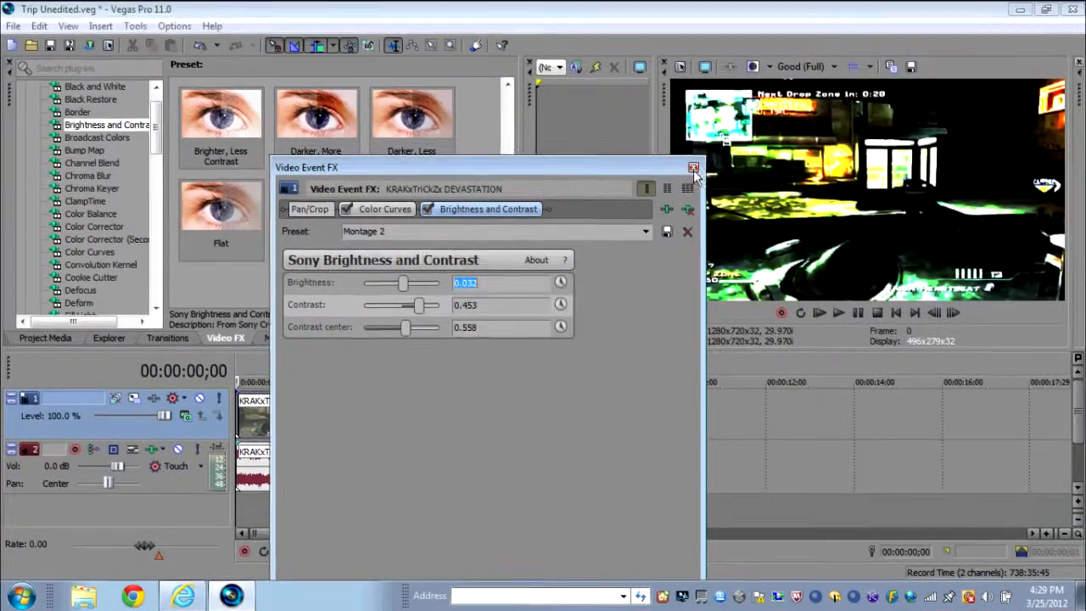
pyautogui.click(692, 167)
# - Apply the Sharpen effect's Default preset to the clip and close the dialog
pyautogui.moveTo(160, 134); pyautogui.dragTo(175, 231)
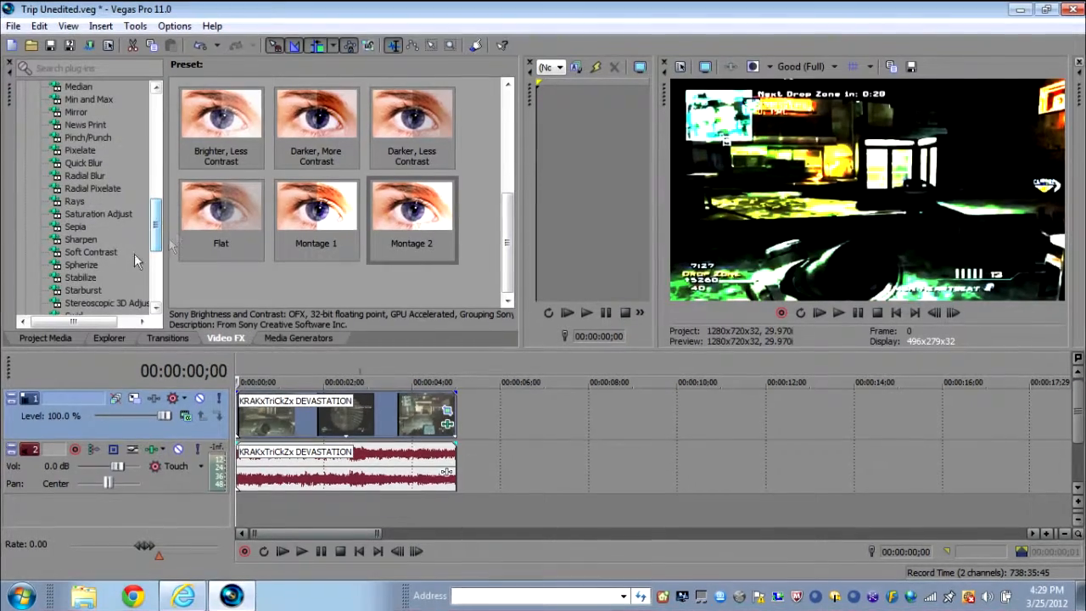
pyautogui.click(89, 240)
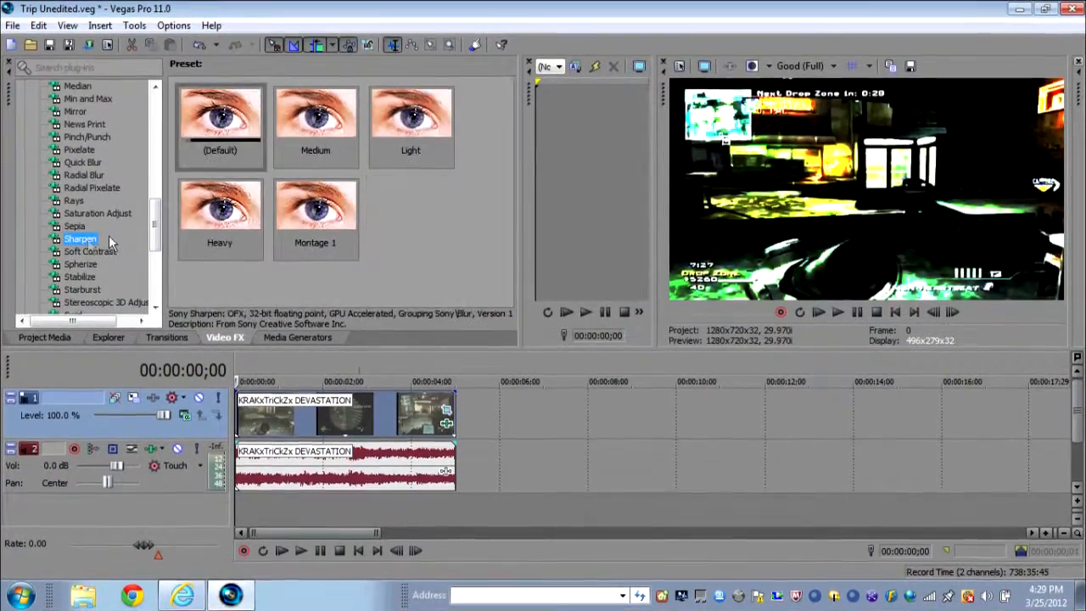
pyautogui.moveTo(206, 117); pyautogui.dragTo(340, 415)
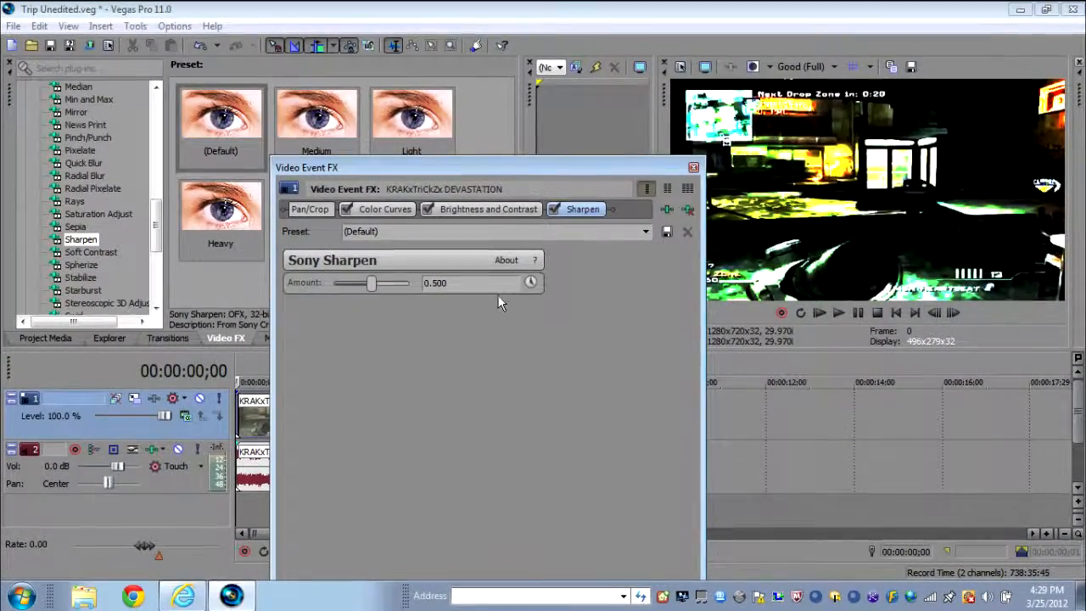
pyautogui.click(692, 168)
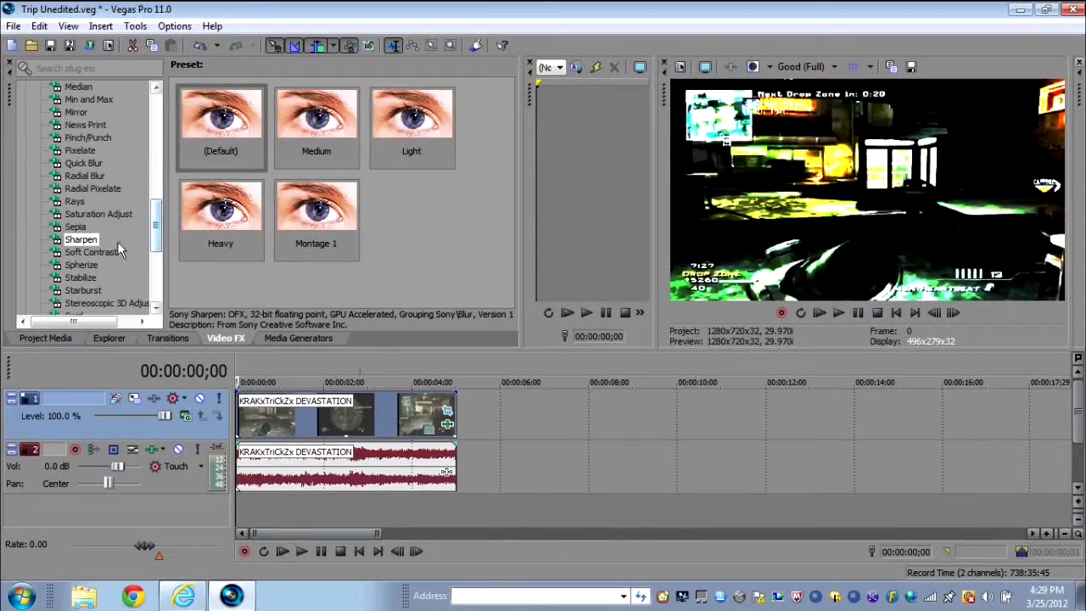
# - Apply the Soft Contrast preset Montage Tutorial to the clip and set its contrast to about 75.11
pyautogui.click(92, 252)
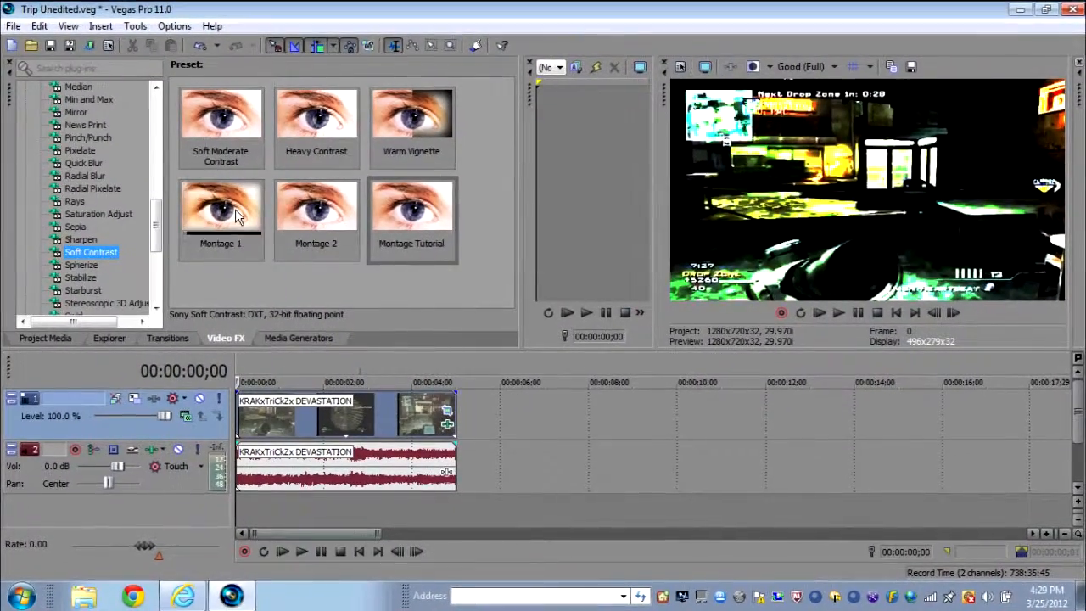
pyautogui.moveTo(412, 212); pyautogui.dragTo(379, 433)
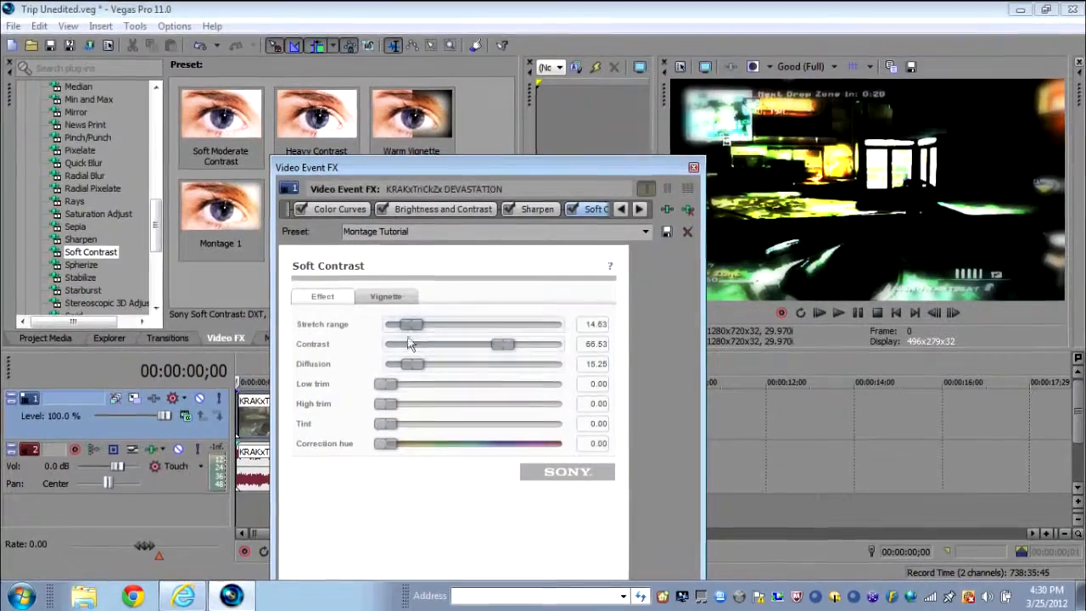
pyautogui.moveTo(503, 345); pyautogui.dragTo(398, 345)
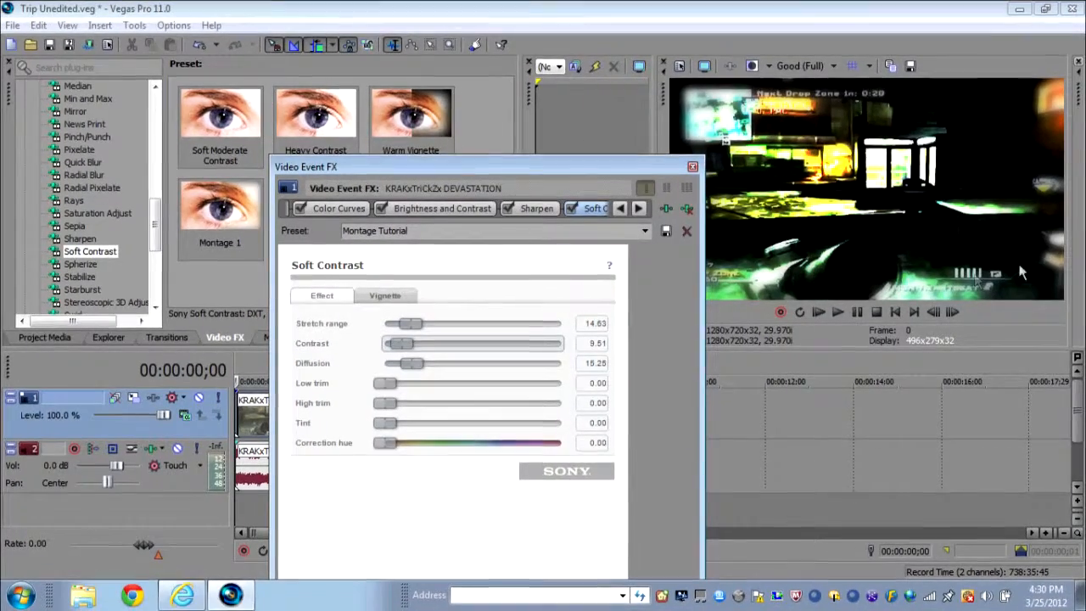
pyautogui.moveTo(408, 355); pyautogui.dragTo(519, 346)
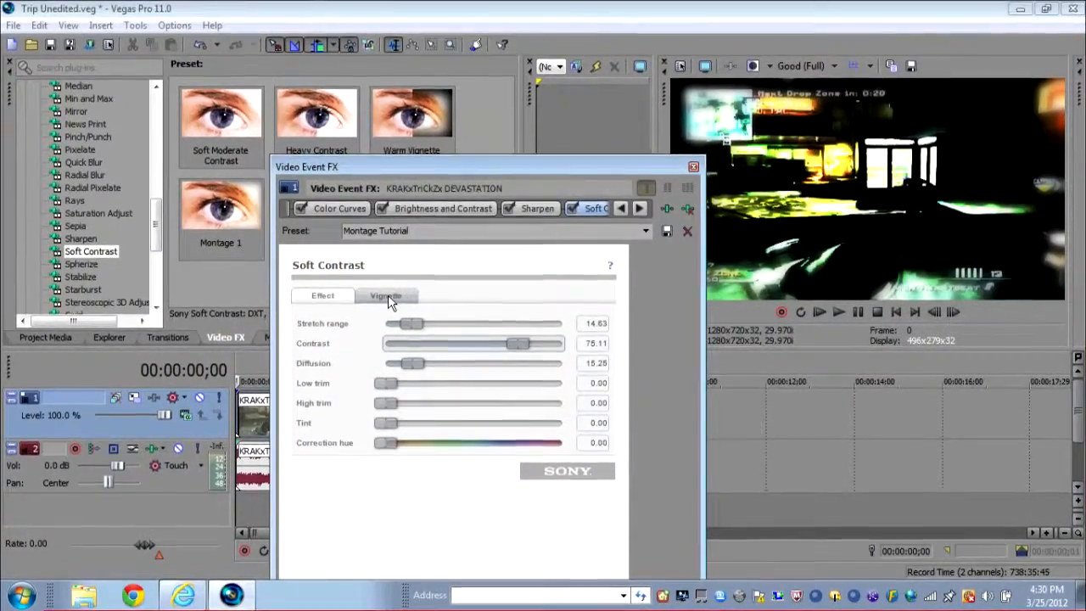
# - Try the vignette's Black, White and _Transparent exterior effects, then set it back to Blur
pyautogui.click(391, 297)
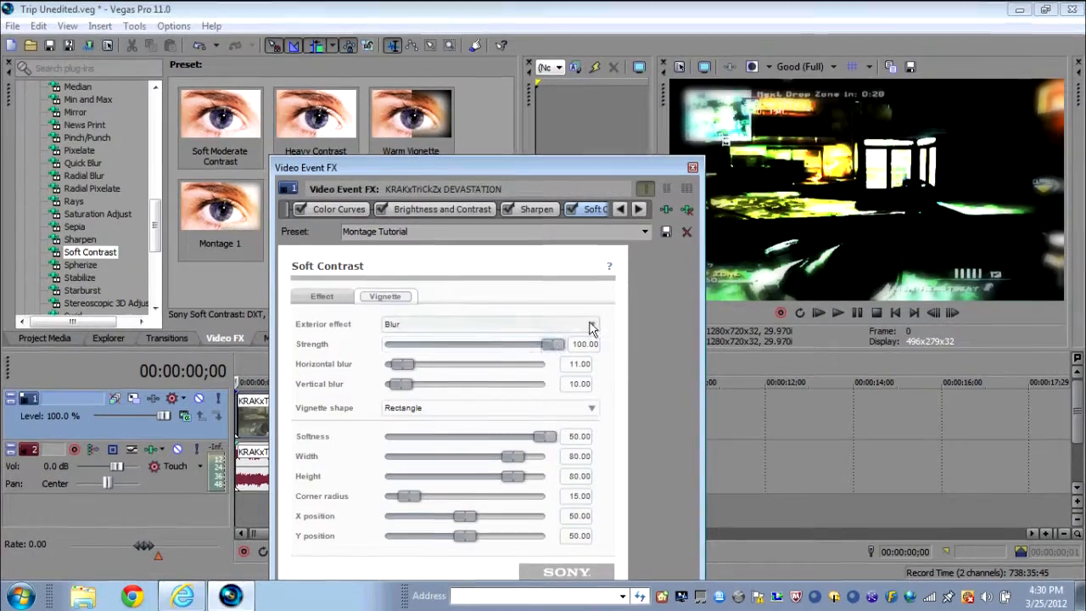
pyautogui.click(590, 325)
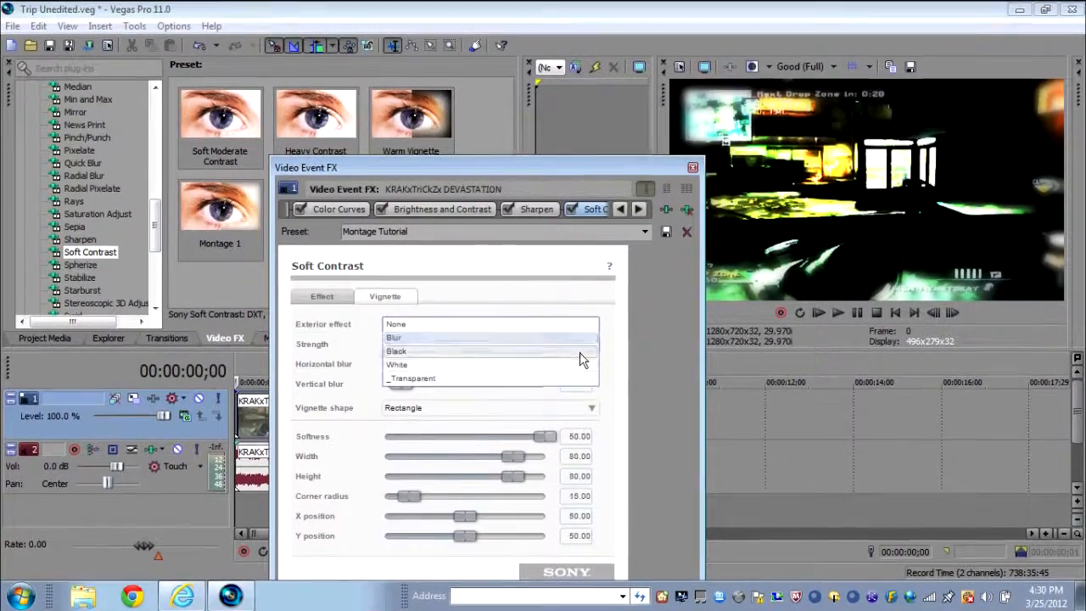
pyautogui.click(583, 351)
pyautogui.click(585, 323)
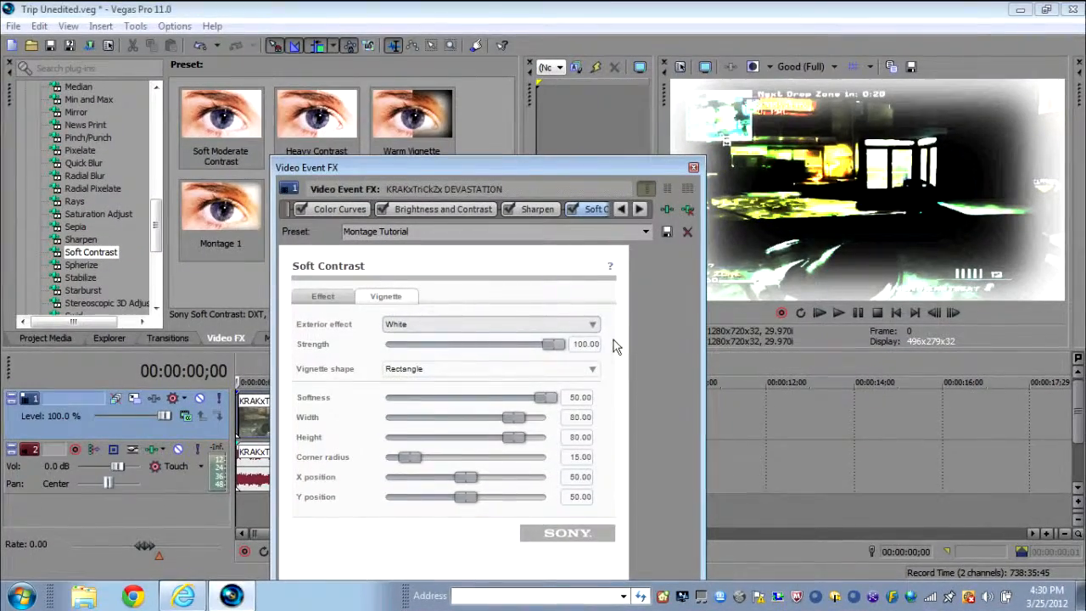
pyautogui.click(592, 323)
pyautogui.click(585, 379)
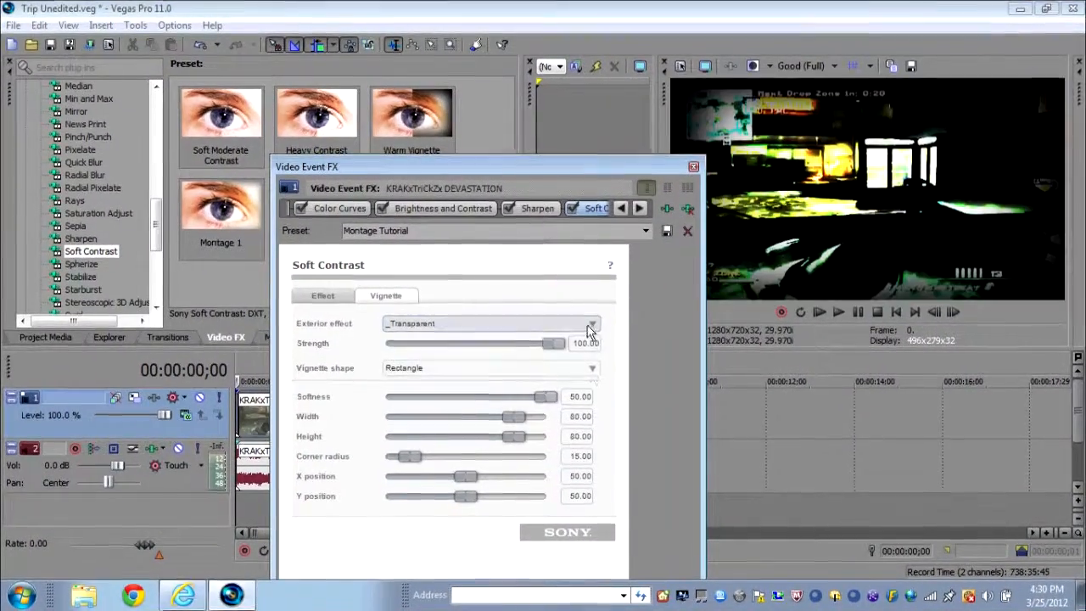
pyautogui.click(589, 323)
pyautogui.click(574, 337)
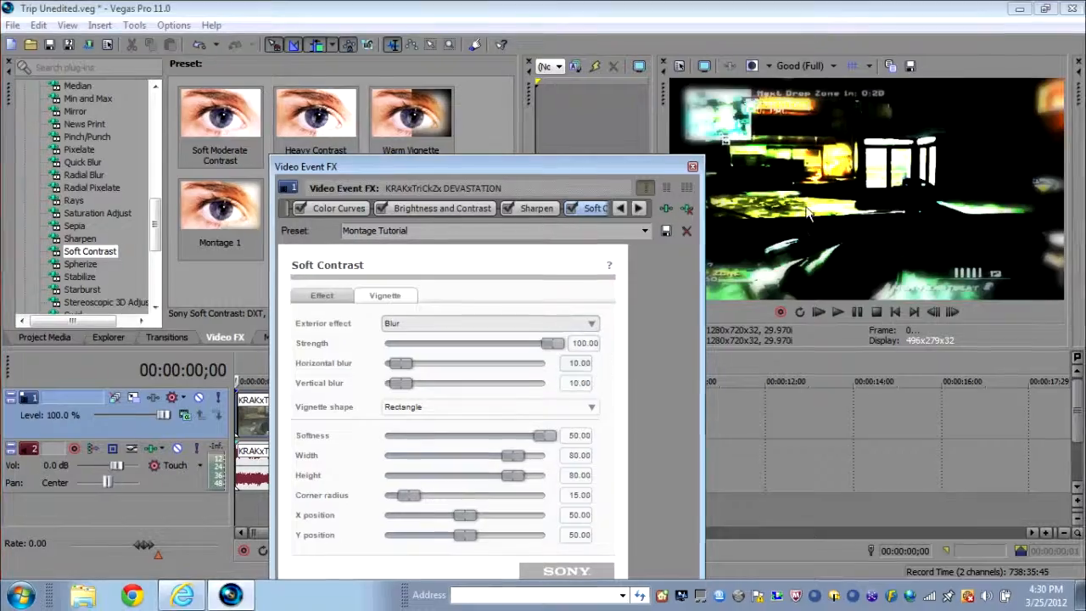
# - Try the vignette softness at 0, then return it to 50
pyautogui.moveTo(553, 344)
pyautogui.mouseDown()
pyautogui.moveTo(521, 345)
pyautogui.moveTo(564, 344)
pyautogui.mouseUp()
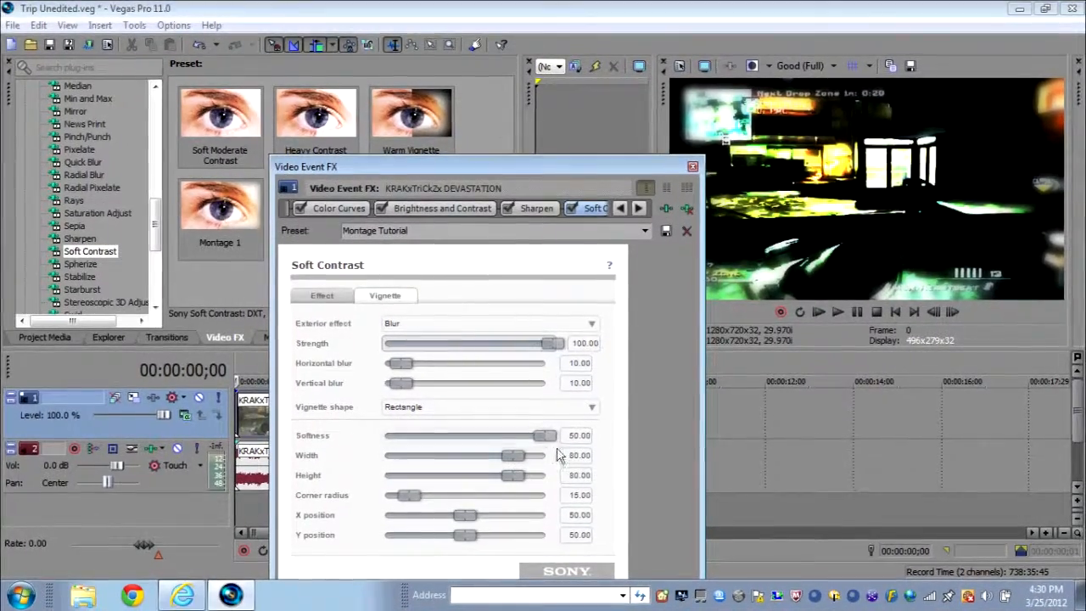
pyautogui.moveTo(543, 435); pyautogui.dragTo(386, 437)
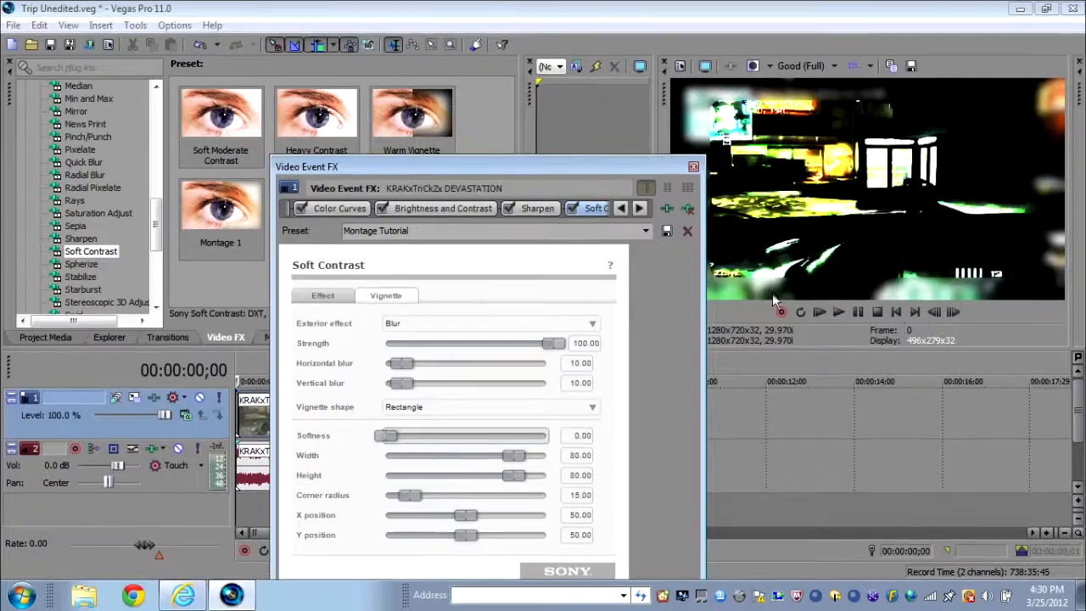
pyautogui.moveTo(387, 436); pyautogui.dragTo(570, 445)
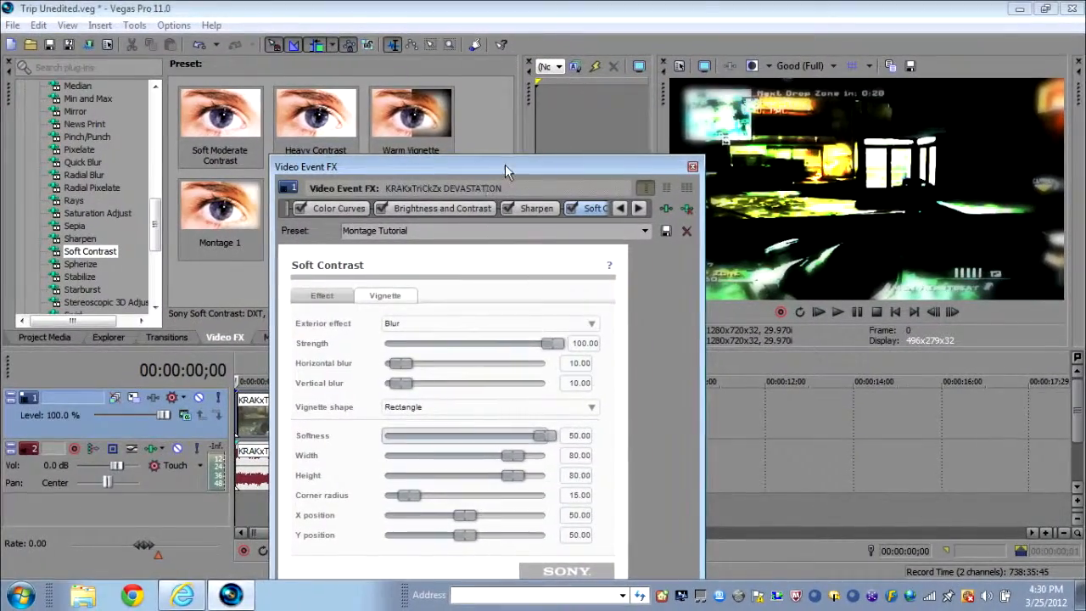
# - Set the vignette's width and height to 79 and its corner radius to 0
pyautogui.moveTo(504, 165); pyautogui.dragTo(537, 150)
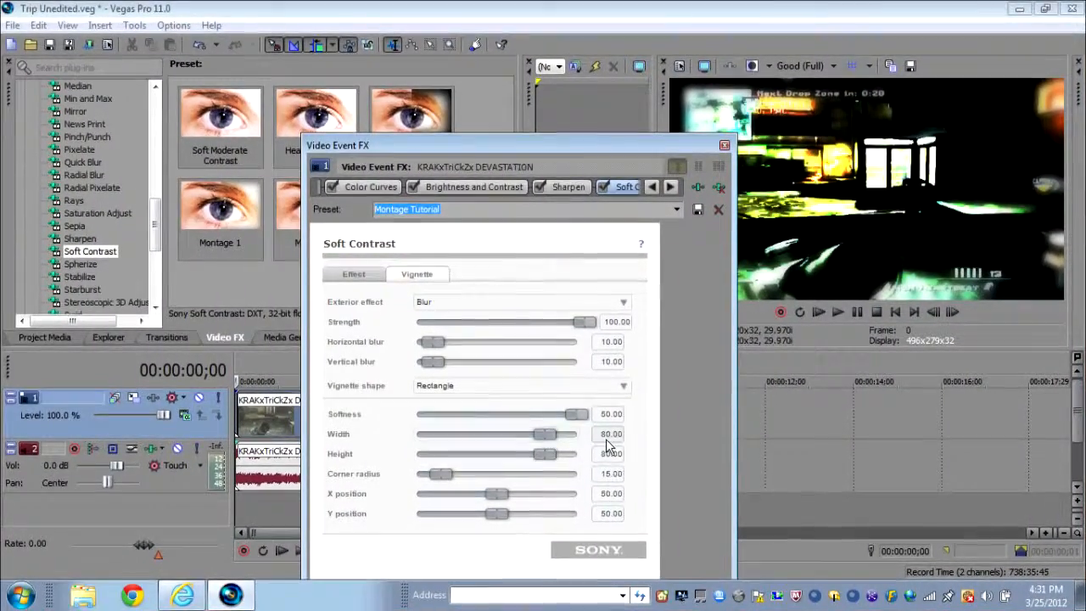
pyautogui.moveTo(545, 434); pyautogui.dragTo(458, 434)
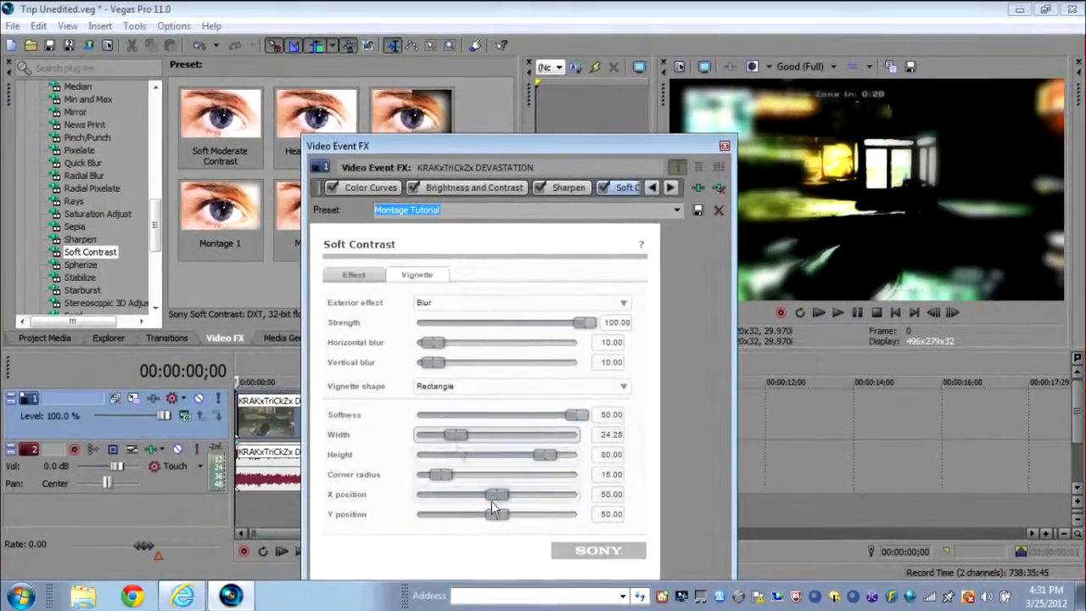
pyautogui.moveTo(456, 435); pyautogui.dragTo(545, 435)
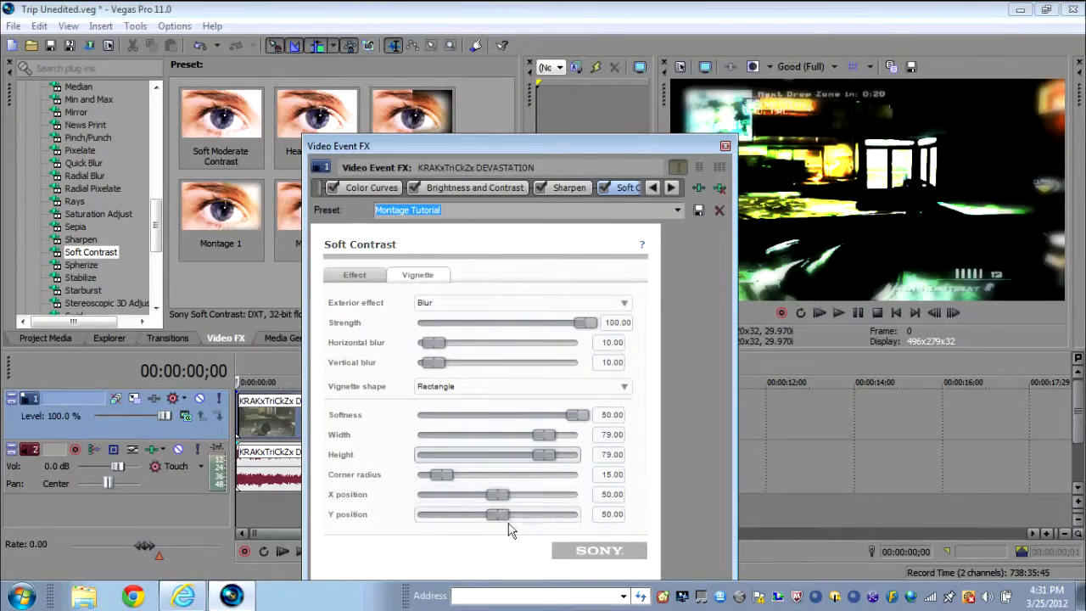
pyautogui.moveTo(441, 474); pyautogui.dragTo(524, 478)
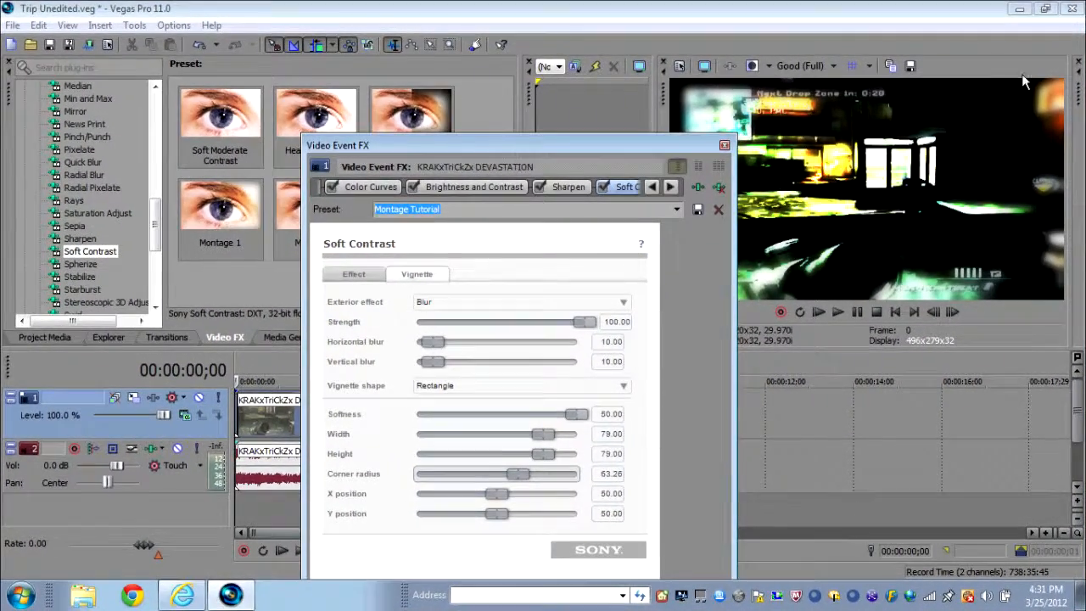
pyautogui.moveTo(536, 479); pyautogui.dragTo(409, 479)
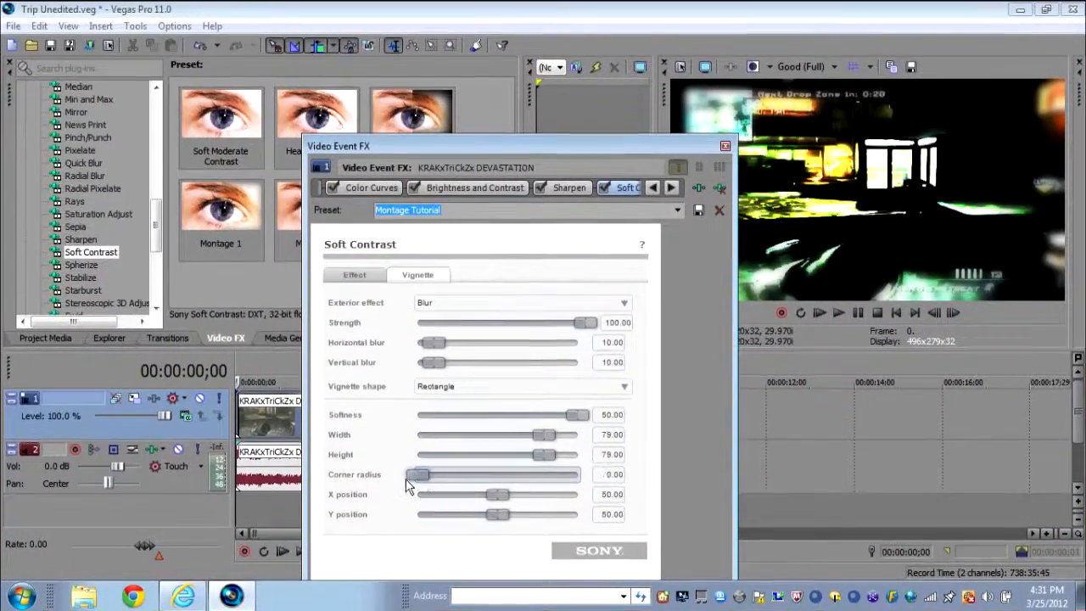
# - Try moving the vignette's X and Y positions to different places across the frame
pyautogui.moveTo(496, 497); pyautogui.dragTo(453, 493)
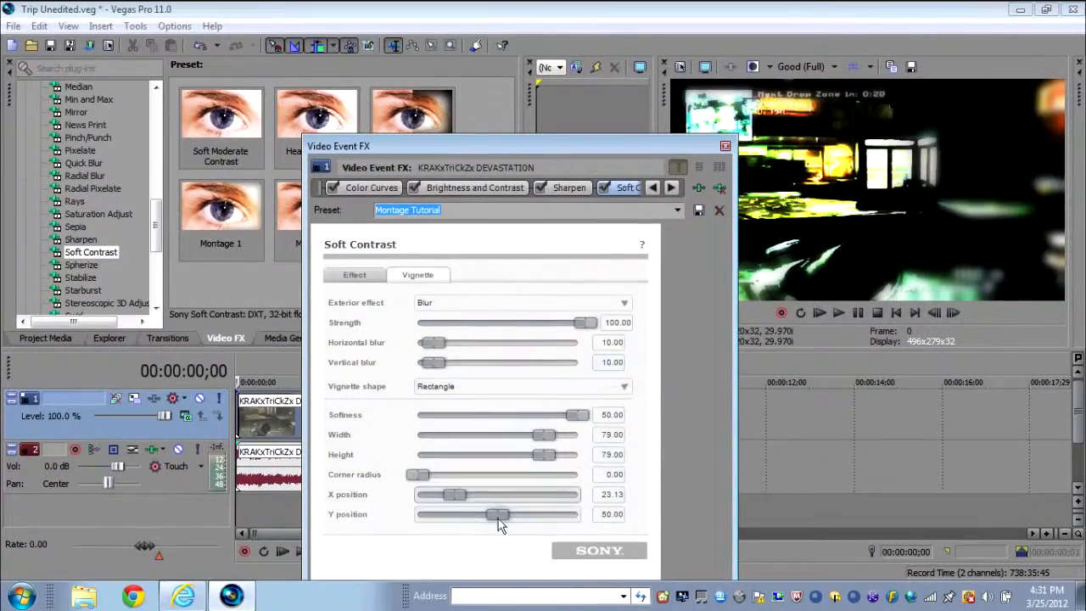
pyautogui.moveTo(497, 514); pyautogui.dragTo(582, 514)
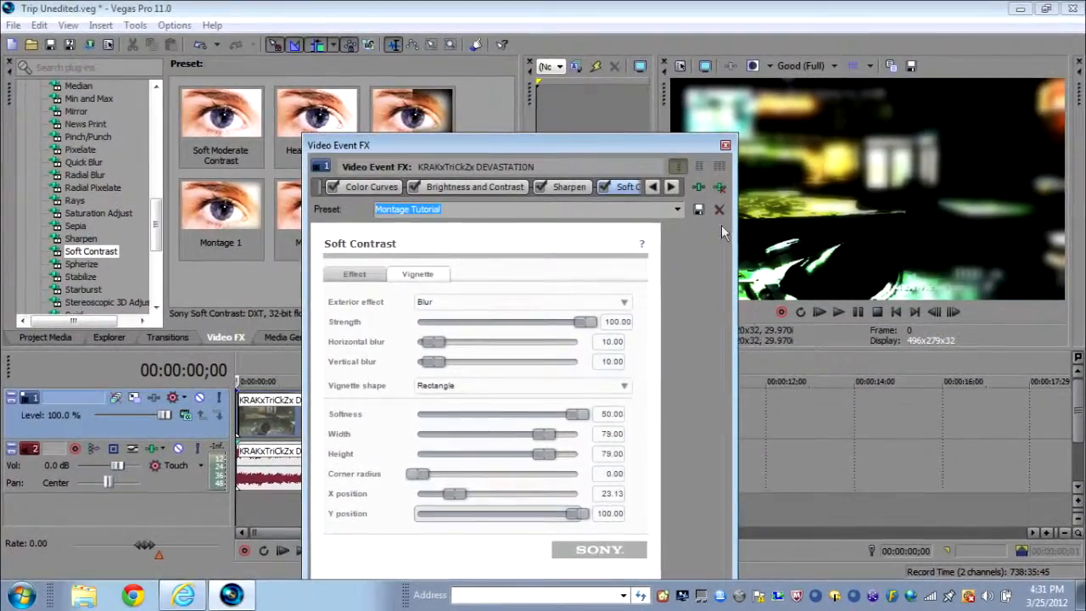
pyautogui.moveTo(689, 142); pyautogui.dragTo(440, 253)
pyautogui.moveTo(190, 255); pyautogui.dragTo(369, 119)
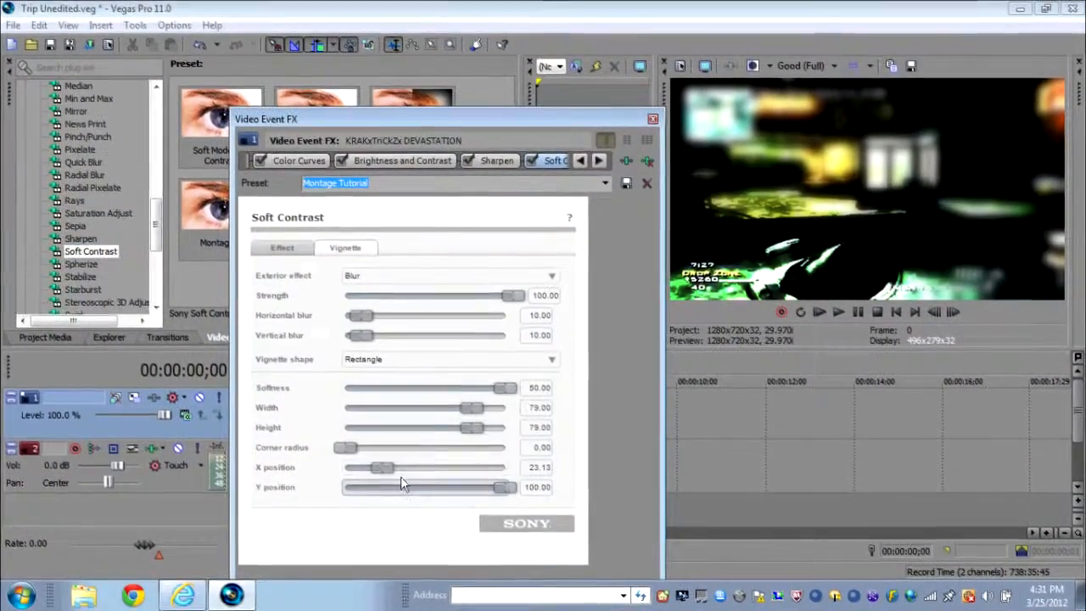
pyautogui.moveTo(403, 487)
pyautogui.mouseDown()
pyautogui.moveTo(412, 487)
pyautogui.moveTo(352, 474)
pyautogui.moveTo(376, 468)
pyautogui.moveTo(383, 490)
pyautogui.mouseUp()
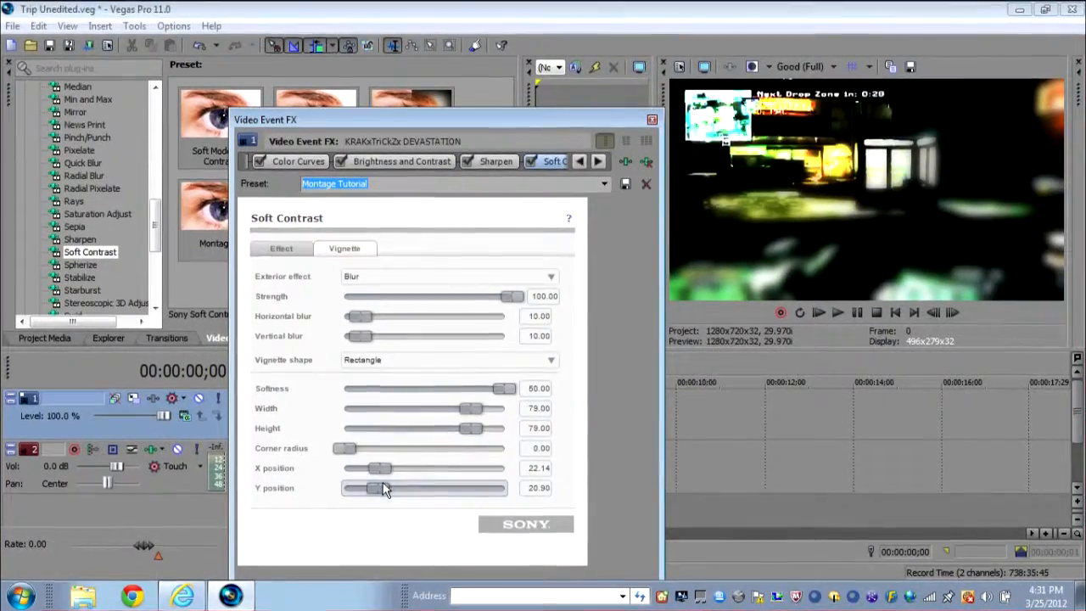
pyautogui.moveTo(392, 488); pyautogui.dragTo(399, 470)
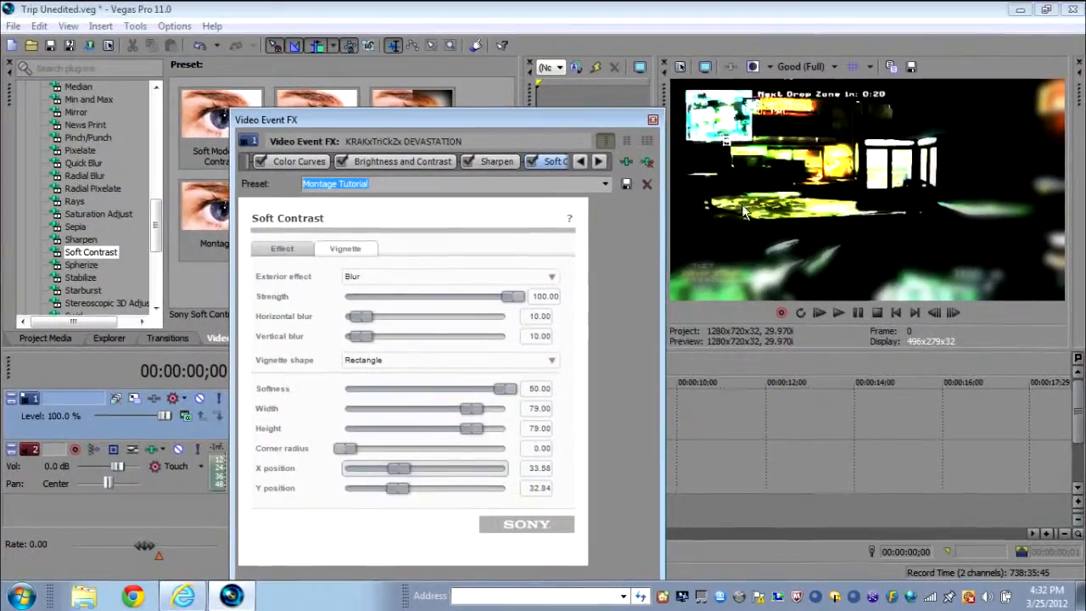
pyautogui.moveTo(414, 468); pyautogui.dragTo(438, 483)
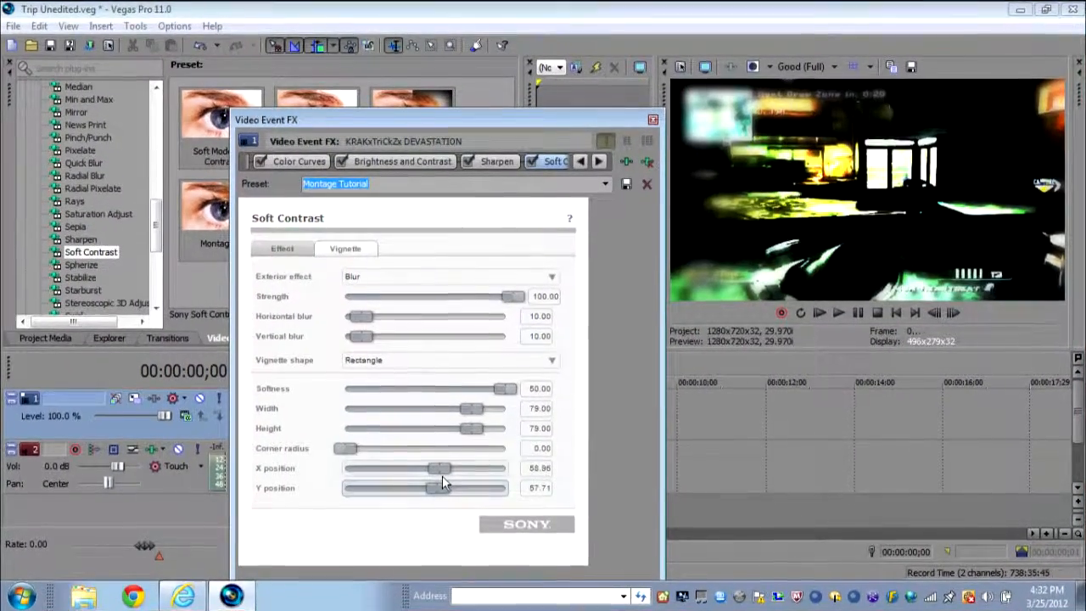
pyautogui.moveTo(437, 468); pyautogui.dragTo(425, 496)
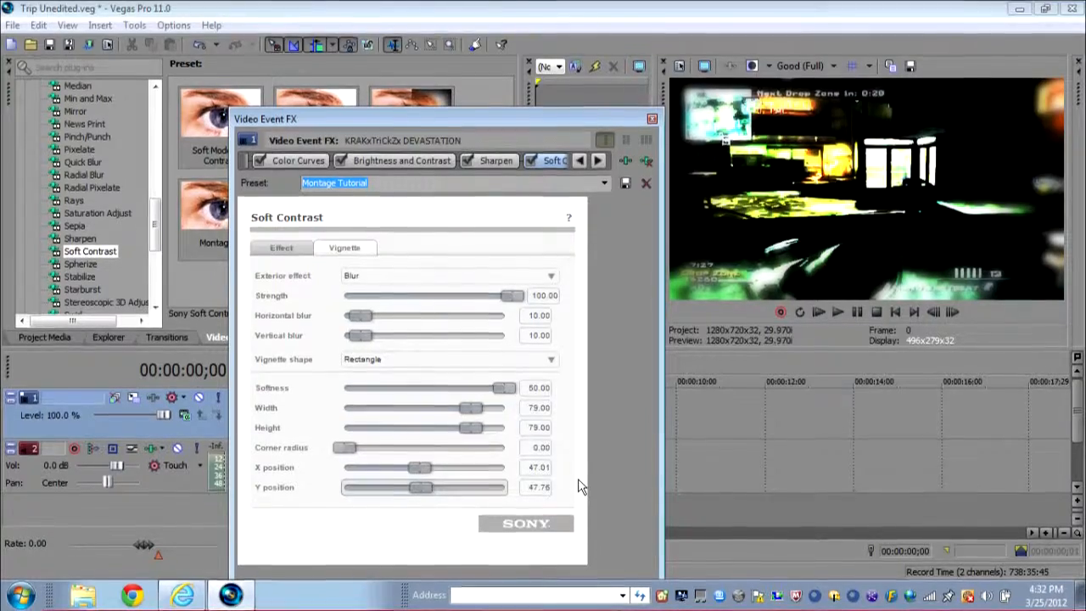
# - Enter 50 for both the vignette's X and Y positions and close the effects dialog
pyautogui.click(543, 467)
pyautogui.press('BackSpace')
pyautogui.press('BackSpace')
pyautogui.press('BackSpace')
pyautogui.press('BackSpace')
pyautogui.press('BackSpace')
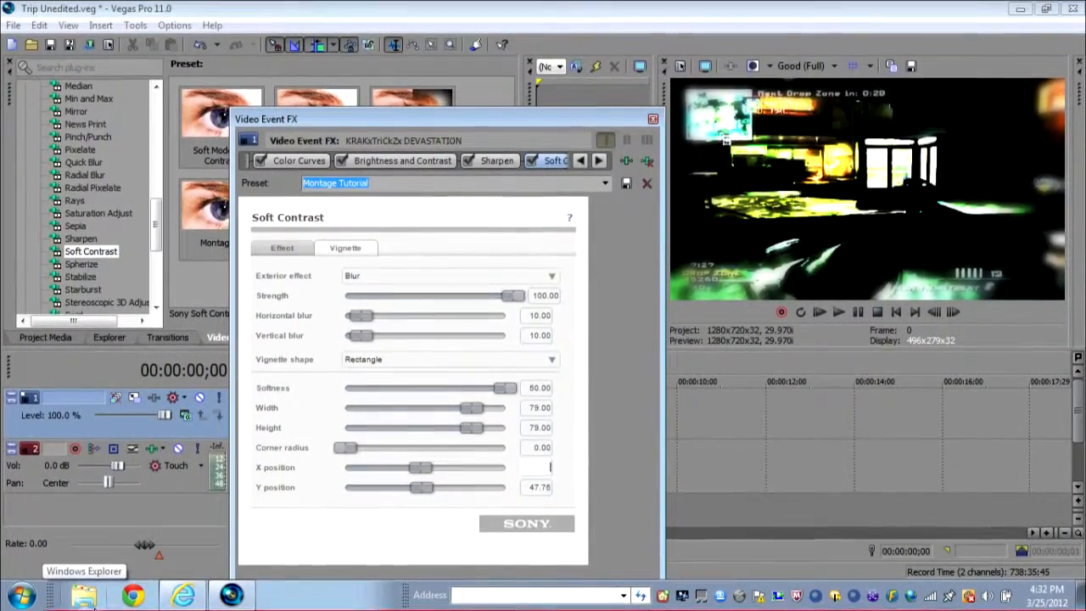
pyautogui.press('Tab')
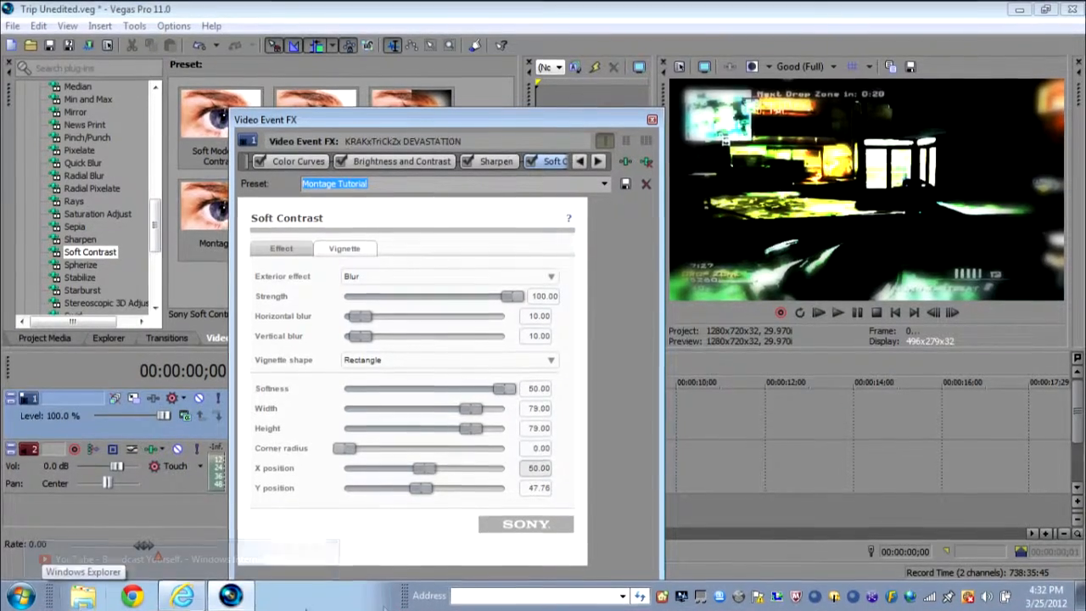
pyautogui.press('BackSpace')
pyautogui.press('BackSpace')
pyautogui.press('BackSpace')
pyautogui.press('BackSpace')
pyautogui.press('BackSpace')
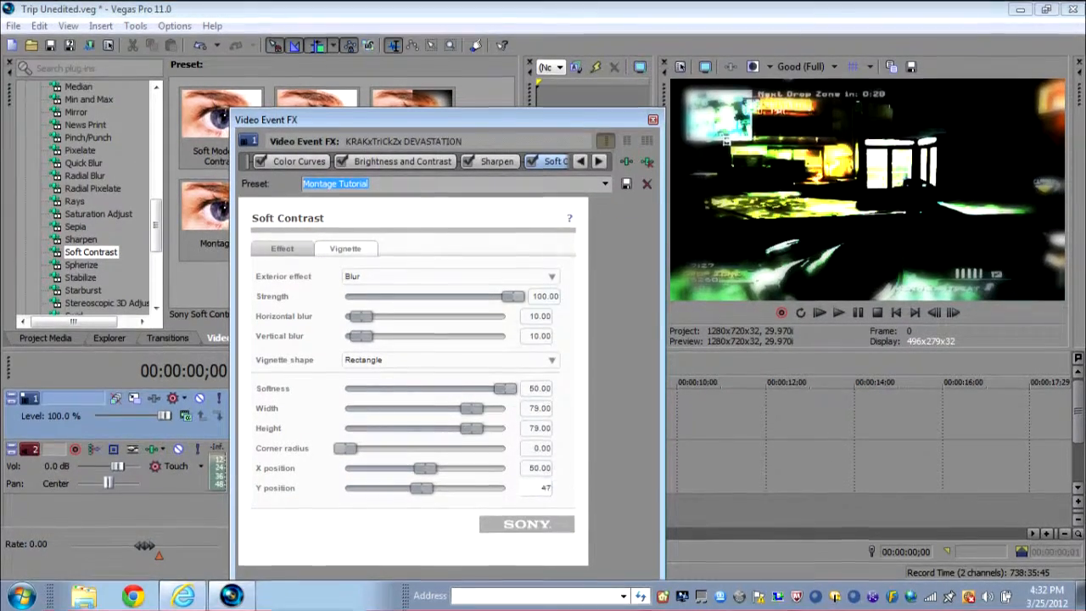
pyautogui.write('50.')
pyautogui.press('Return')
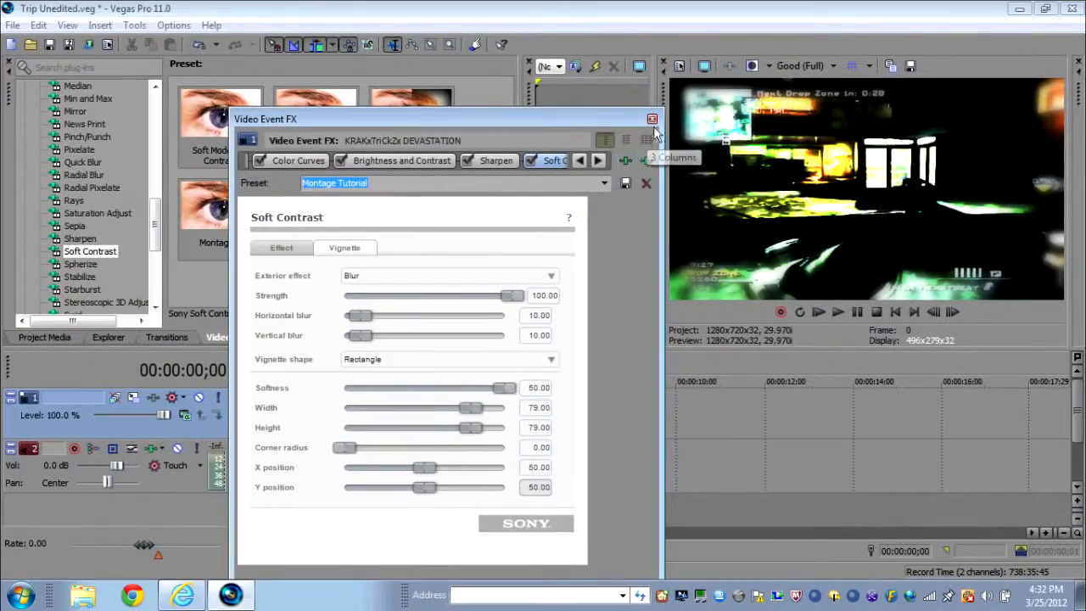
pyautogui.click(651, 119)
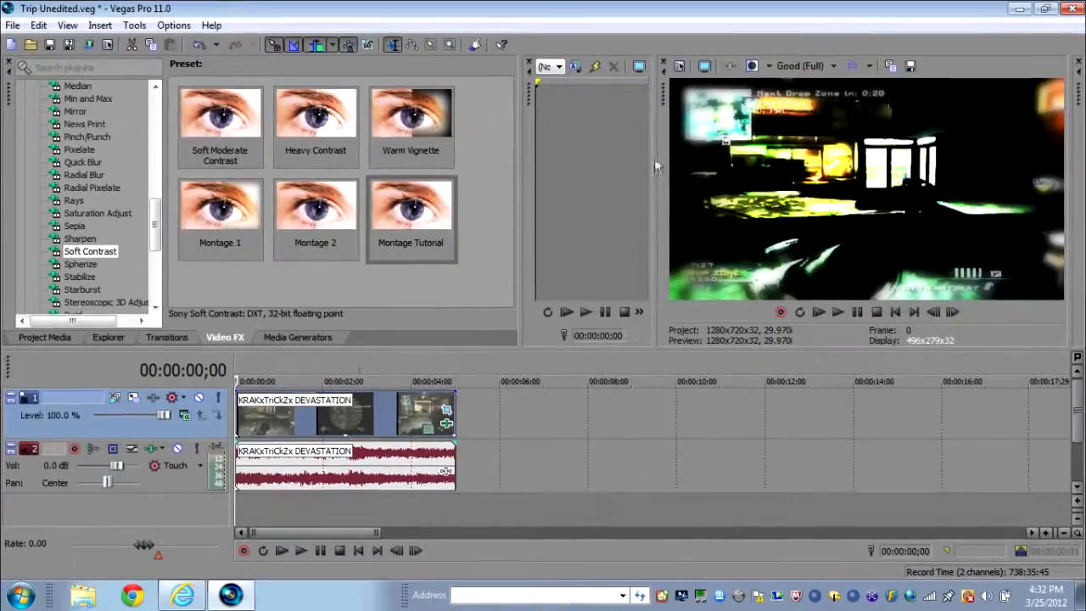
# - Apply the Soft Contrast preset Warm Vignette to the clip and try its tint at 0, then 100
pyautogui.moveTo(411, 119); pyautogui.dragTo(369, 424)
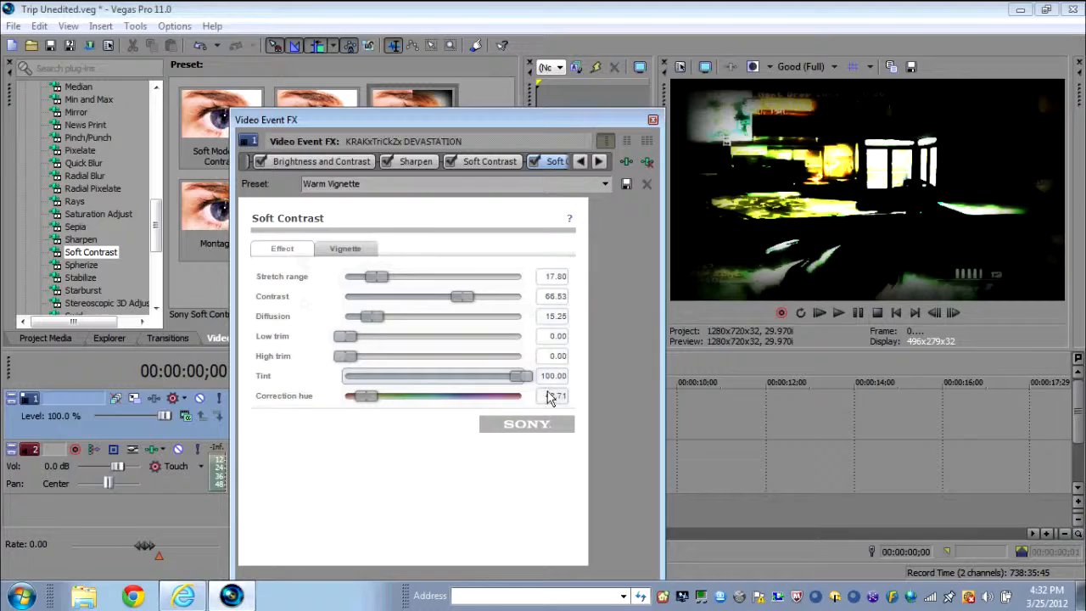
pyautogui.moveTo(498, 380); pyautogui.dragTo(344, 379)
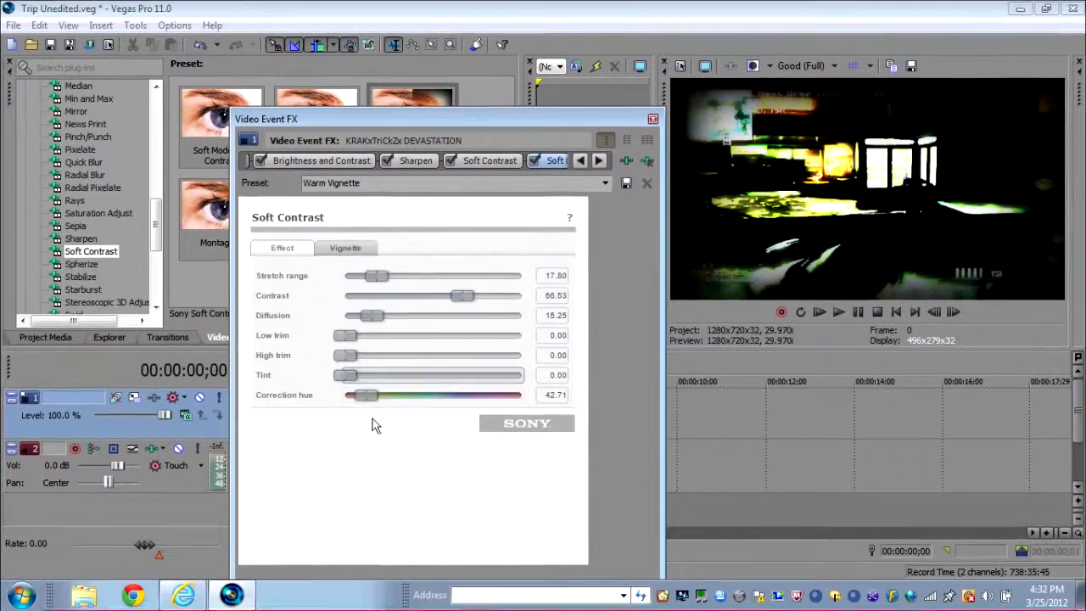
pyautogui.moveTo(350, 376); pyautogui.dragTo(521, 376)
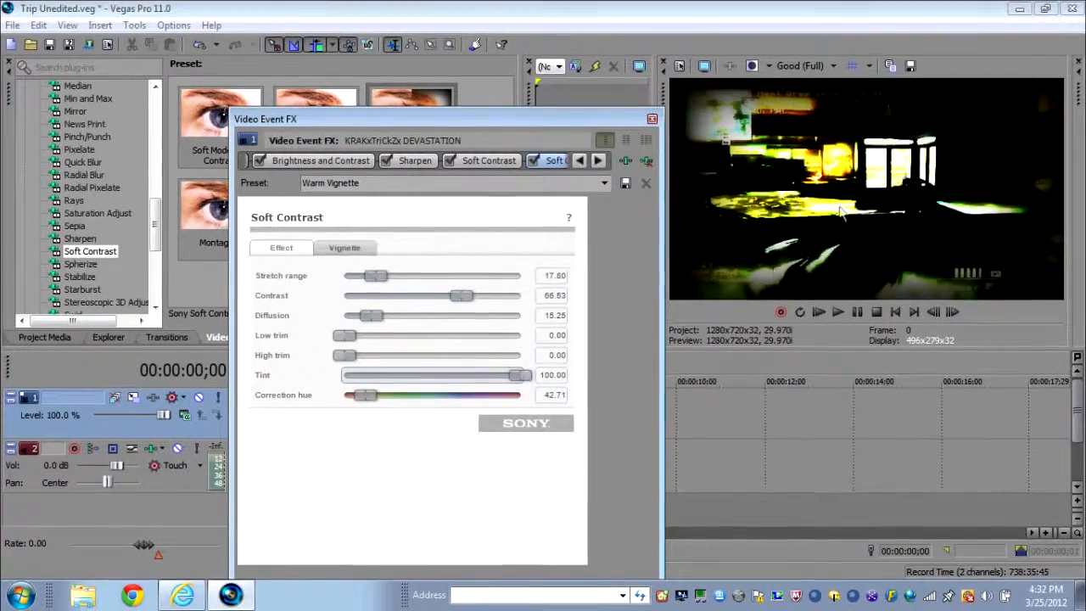
# - Set the correction hue to about 52.13 and the tint to about 15.84
pyautogui.moveTo(369, 401); pyautogui.dragTo(437, 395)
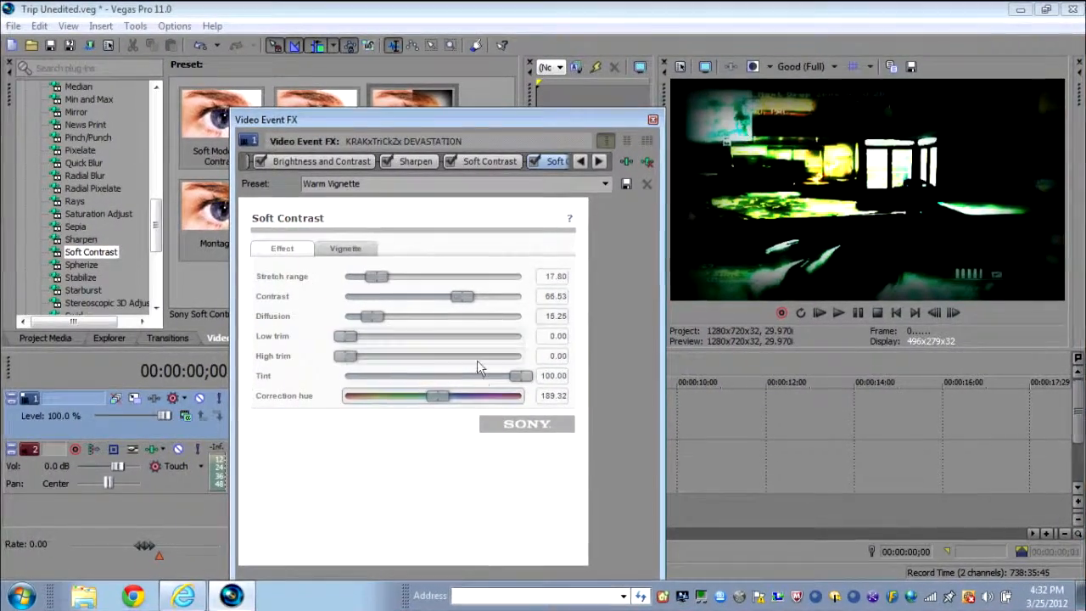
pyautogui.moveTo(433, 398)
pyautogui.mouseDown()
pyautogui.moveTo(418, 402)
pyautogui.moveTo(444, 394)
pyautogui.mouseUp()
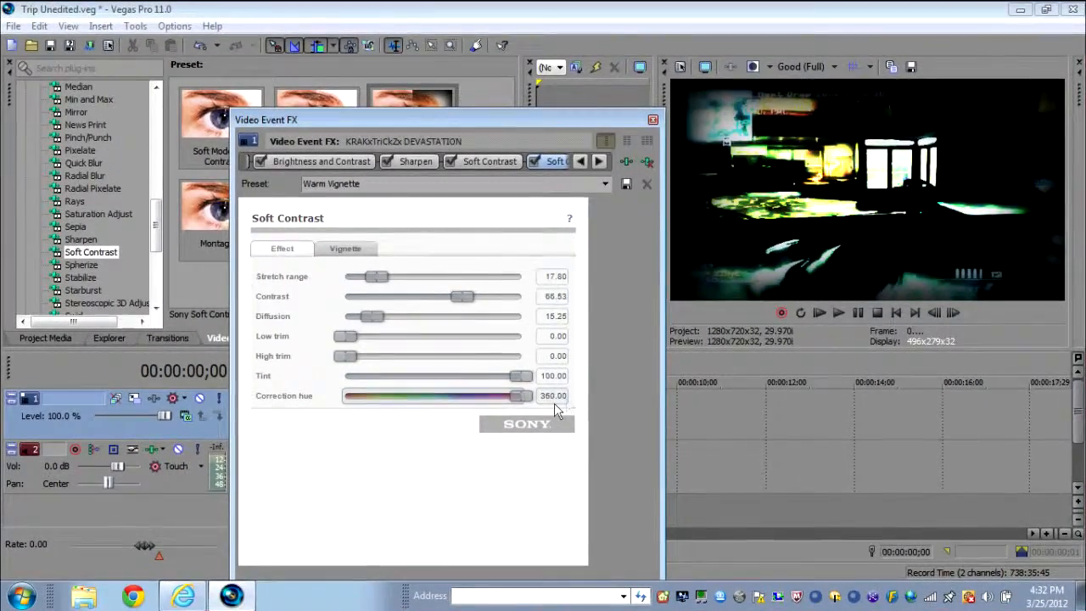
pyautogui.moveTo(515, 395); pyautogui.dragTo(368, 395)
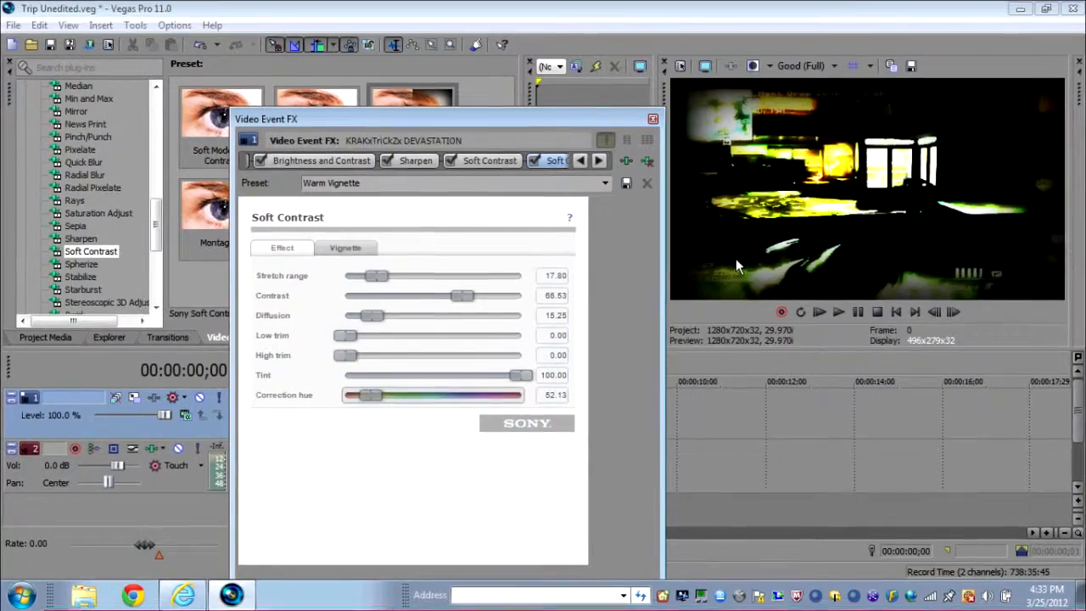
pyautogui.moveTo(521, 375); pyautogui.dragTo(372, 372)
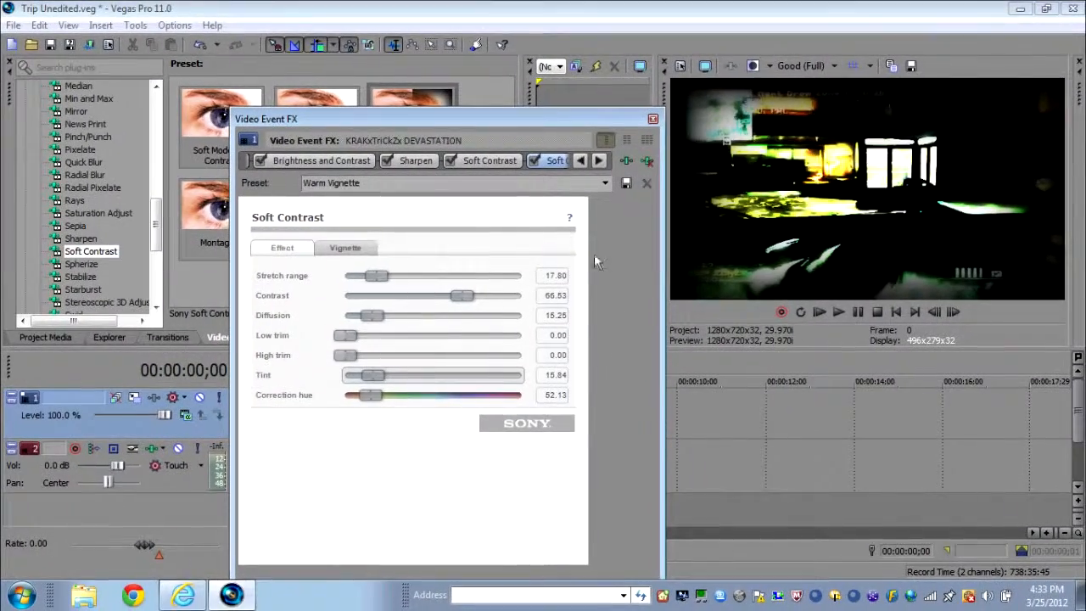
# - Set the vignette's exterior effect to Black and close the effects dialog
pyautogui.click(373, 248)
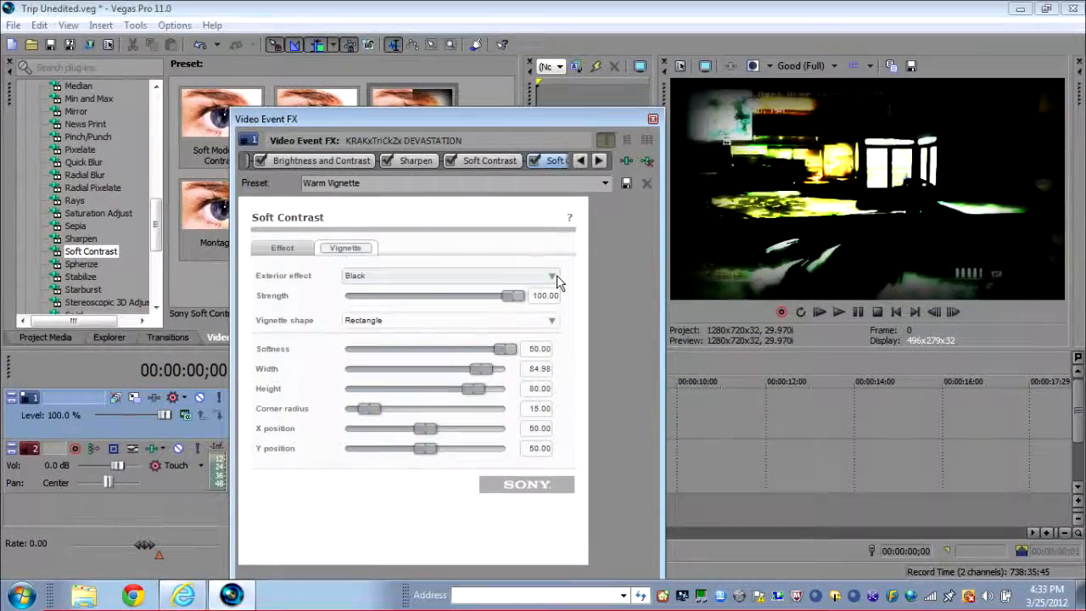
pyautogui.click(552, 278)
pyautogui.click(548, 304)
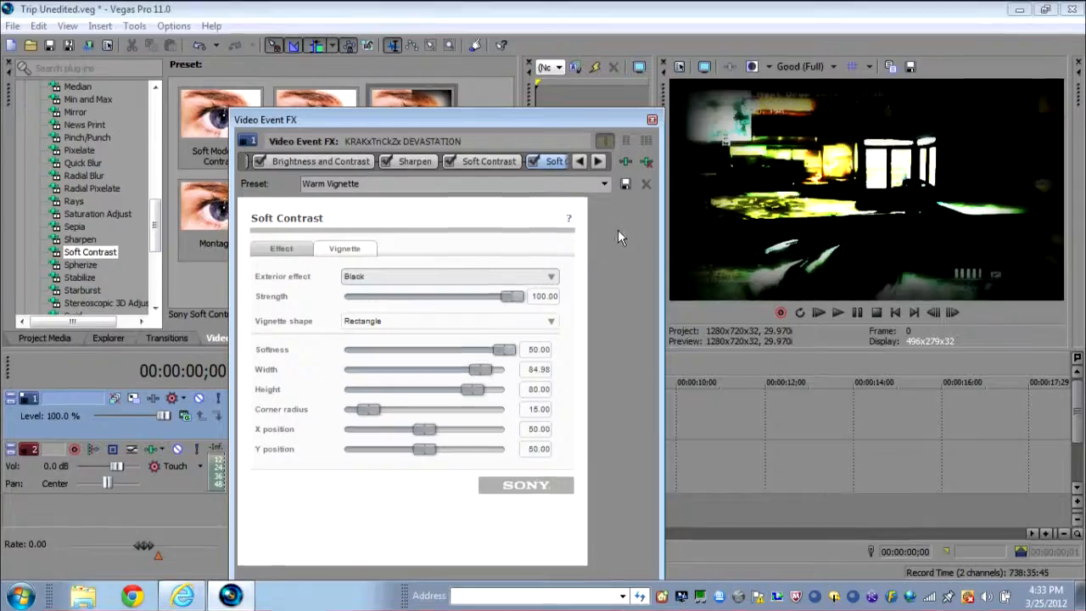
pyautogui.click(652, 119)
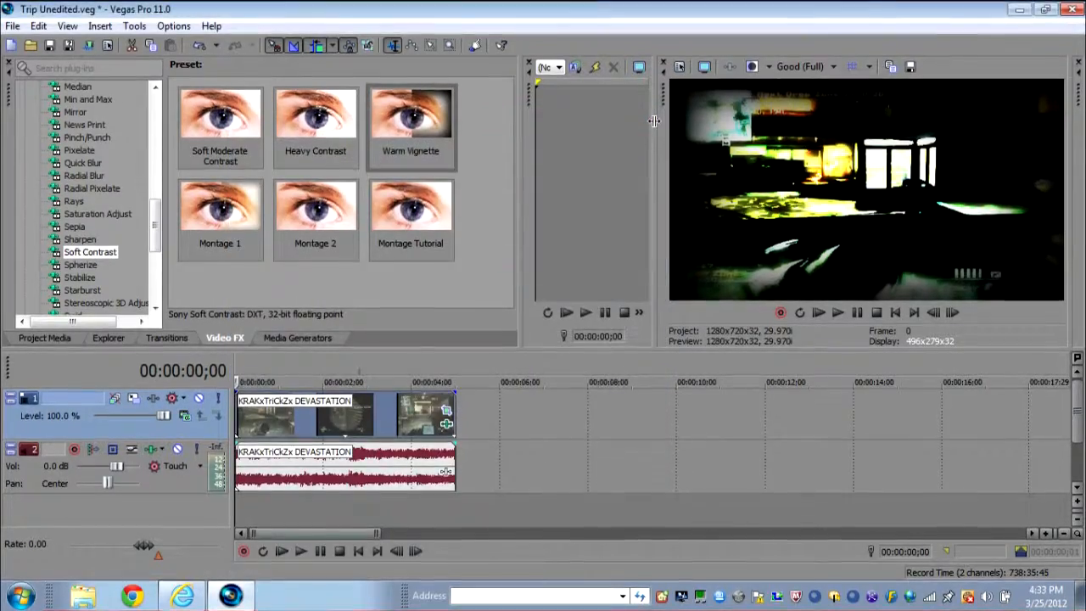